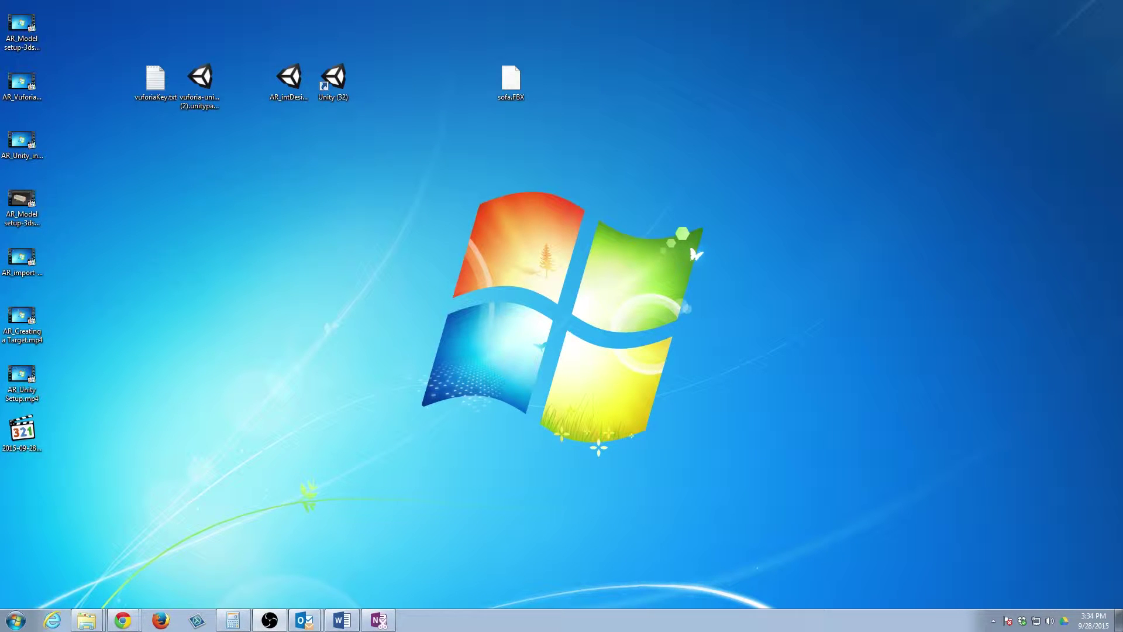
# Step: Spread vuforiaKey.txt, vuforia-unity, AR_intDesign, Unity (32) and sofa.FBX into open desktop space
pyautogui.click(155, 79)
pyautogui.moveTo(155, 78); pyautogui.dragTo(244, 196)
pyautogui.moveTo(204, 77); pyautogui.dragTo(164, 205)
pyautogui.moveTo(295, 106); pyautogui.dragTo(354, 240)
pyautogui.moveTo(350, 82); pyautogui.dragTo(440, 316)
pyautogui.click(499, 86)
pyautogui.moveTo(499, 86); pyautogui.dragTo(365, 203)
# Step: Launch Unity and create a 3D project named 'bees' at D:\Documents\Documents\bees
pyautogui.doubleClick(424, 312)
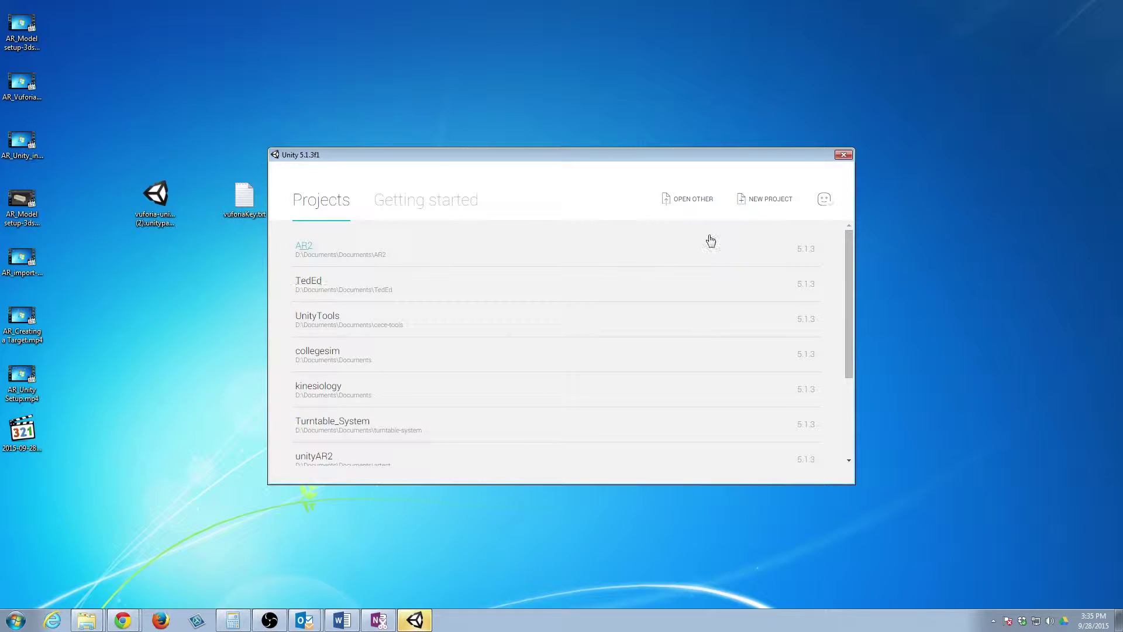
pyautogui.click(748, 209)
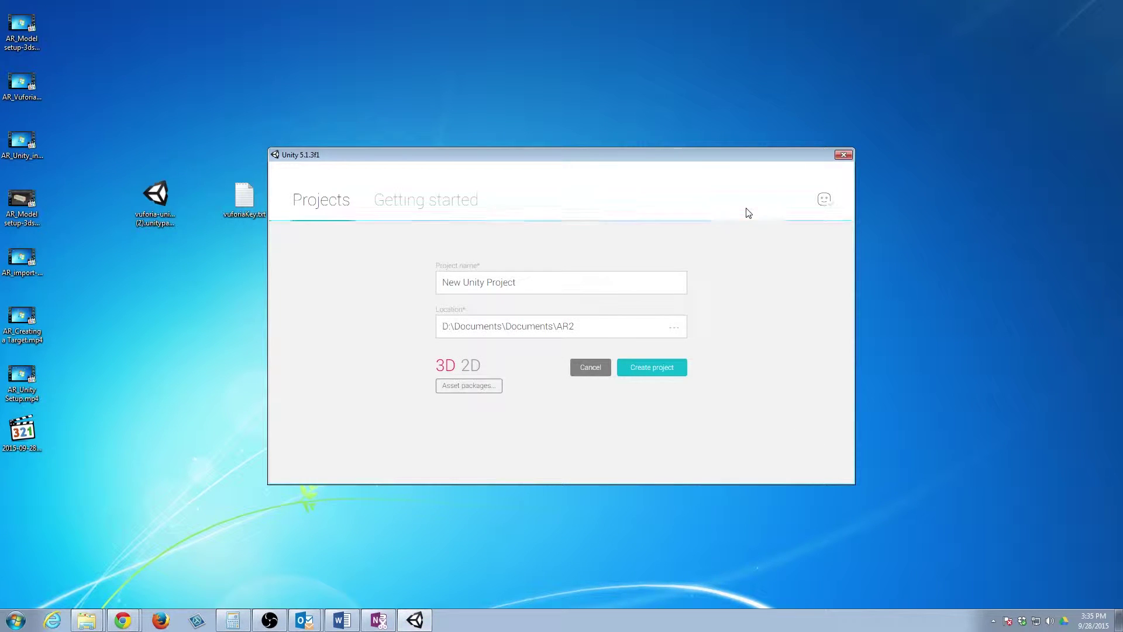
pyautogui.tripleClick(525, 282)
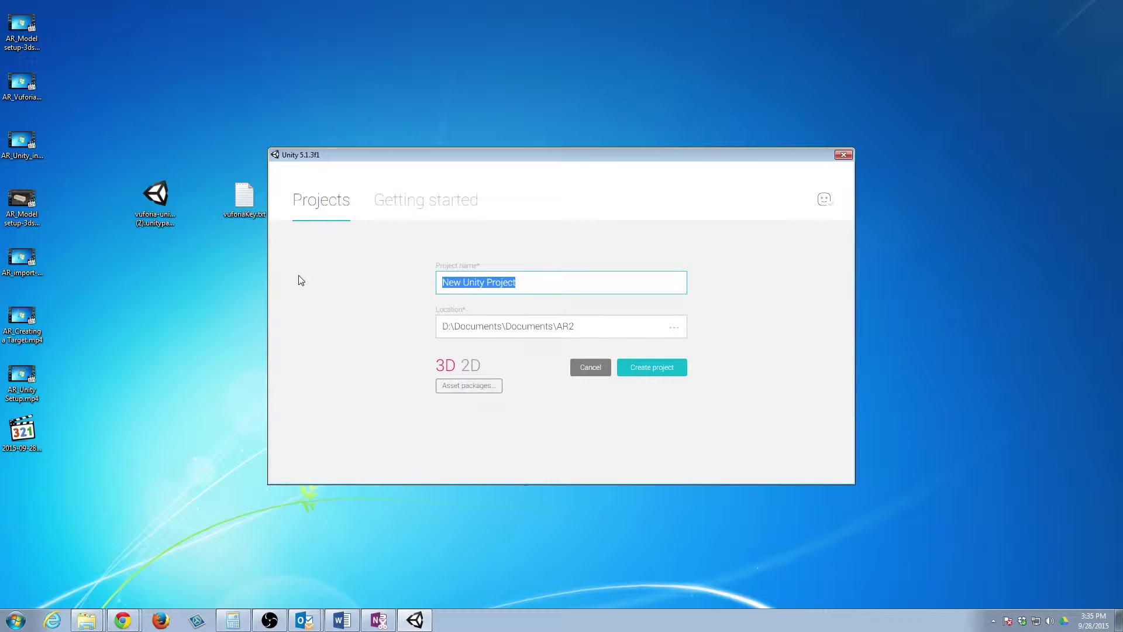
pyautogui.write('bees')
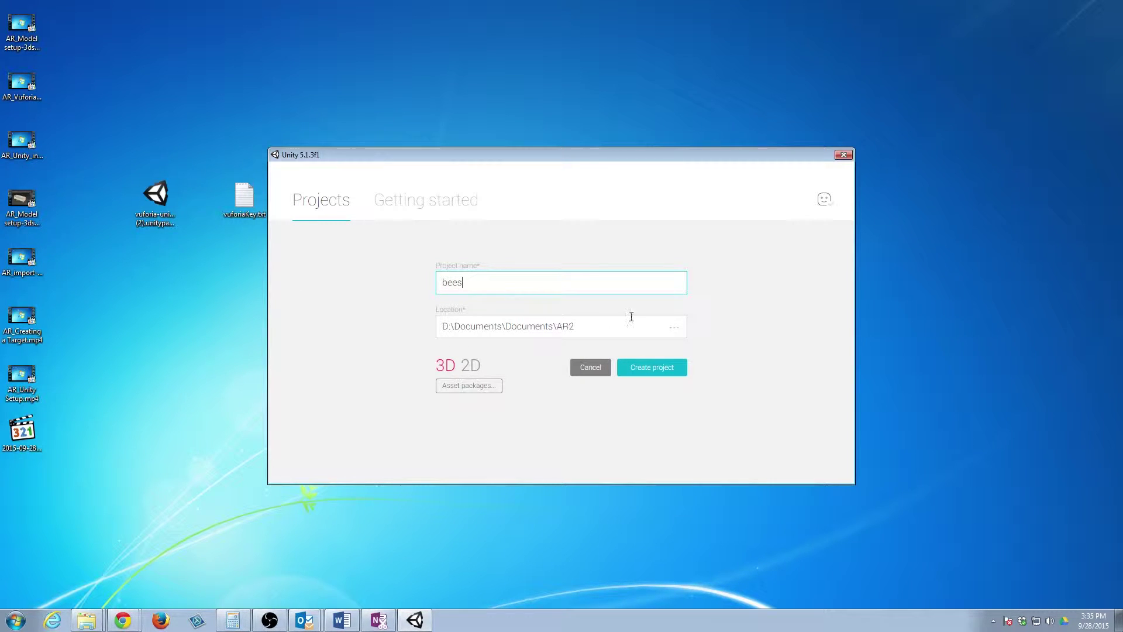
pyautogui.click(591, 326)
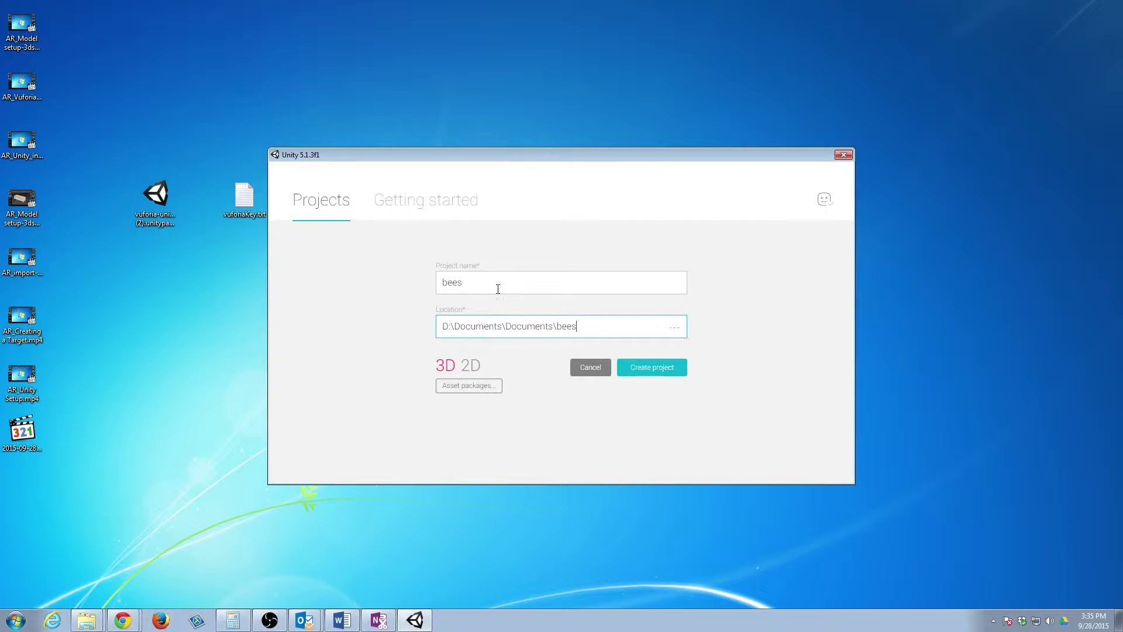
pyautogui.click(497, 288)
pyautogui.click(573, 321)
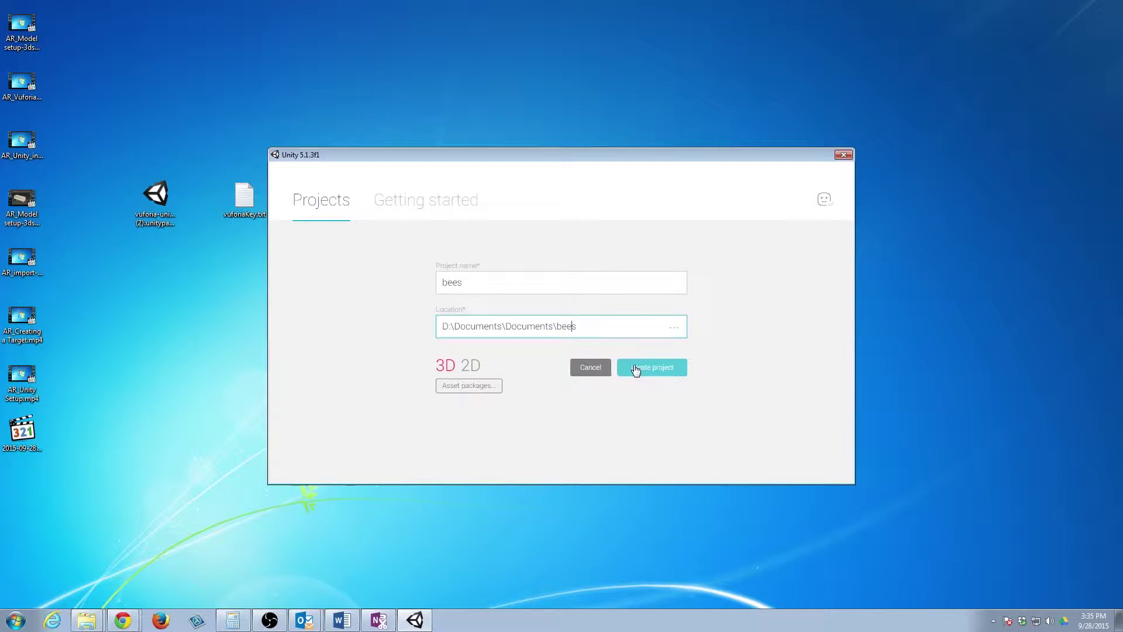
pyautogui.click(637, 368)
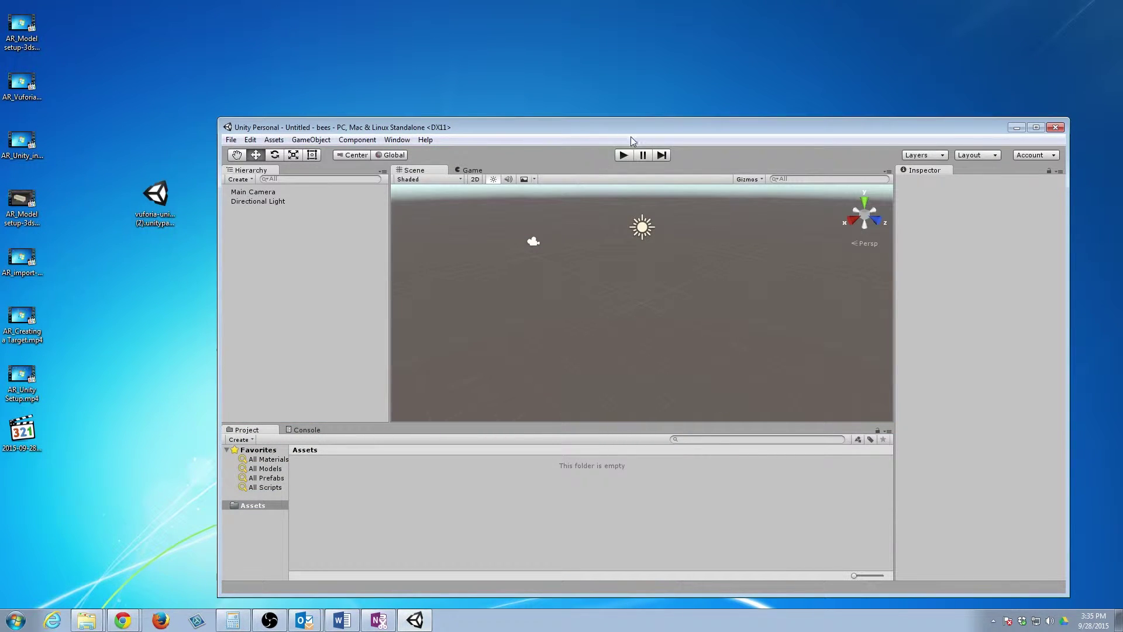
# Step: Move the editor aside and line up the four project files in a left desktop column
pyautogui.moveTo(633, 136); pyautogui.dragTo(954, 107)
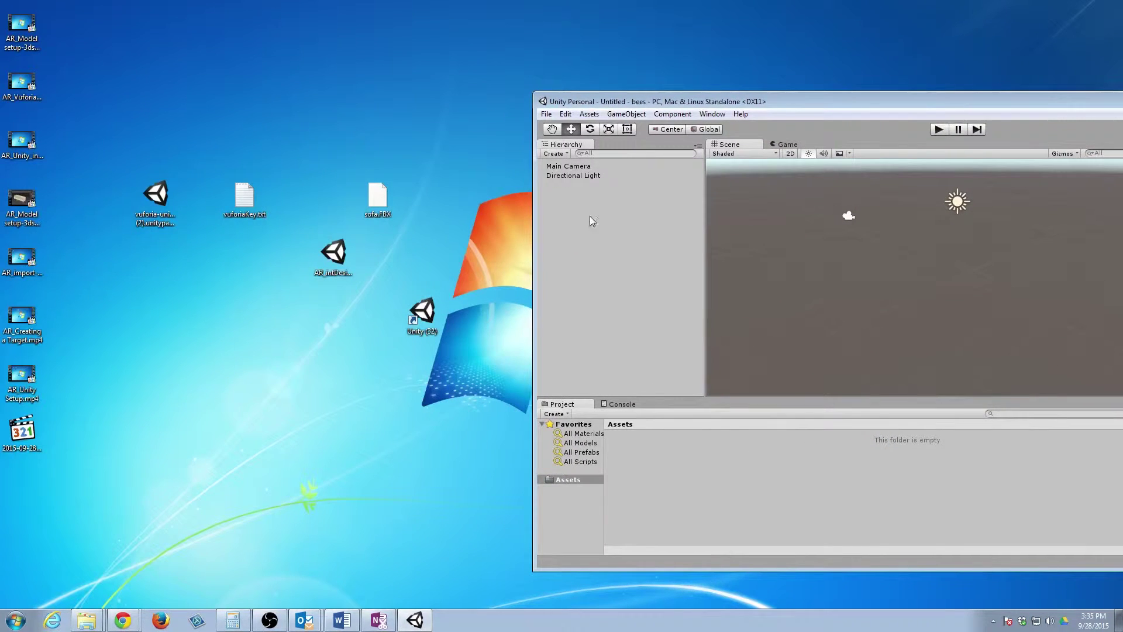
pyautogui.moveTo(520, 158); pyautogui.dragTo(186, 354)
pyautogui.moveTo(334, 286); pyautogui.dragTo(258, 317)
pyautogui.click(287, 369)
pyautogui.moveTo(287, 370); pyautogui.dragTo(154, 372)
pyautogui.click(199, 319)
pyautogui.moveTo(199, 319); pyautogui.dragTo(154, 319)
pyautogui.moveTo(242, 269); pyautogui.dragTo(152, 151)
pyautogui.moveTo(111, 260); pyautogui.dragTo(156, 260)
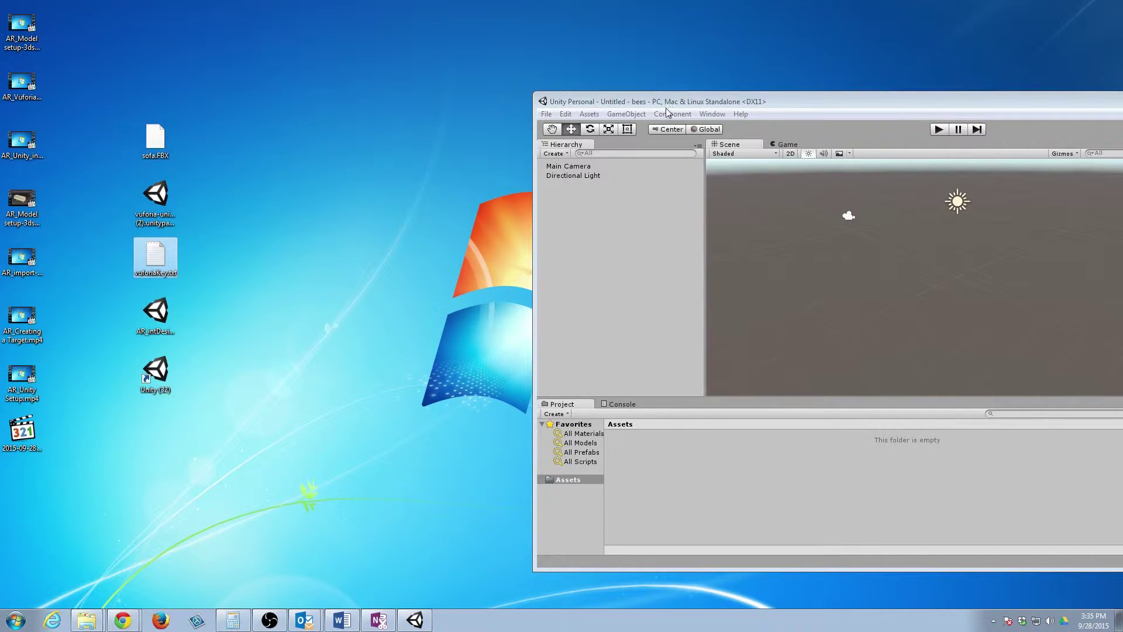
# Step: Enlarge the editor window and drag sofa.FBX into the project's Assets
pyautogui.moveTo(667, 110); pyautogui.dragTo(378, 98)
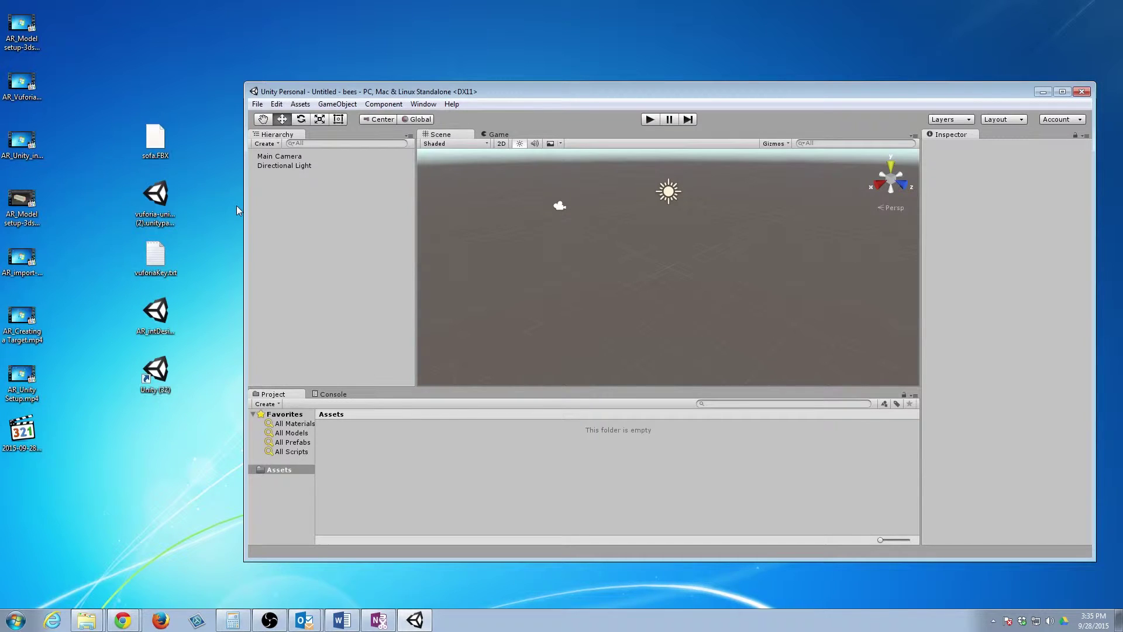
pyautogui.moveTo(428, 85); pyautogui.dragTo(441, 2)
pyautogui.moveTo(460, 559); pyautogui.dragTo(461, 599)
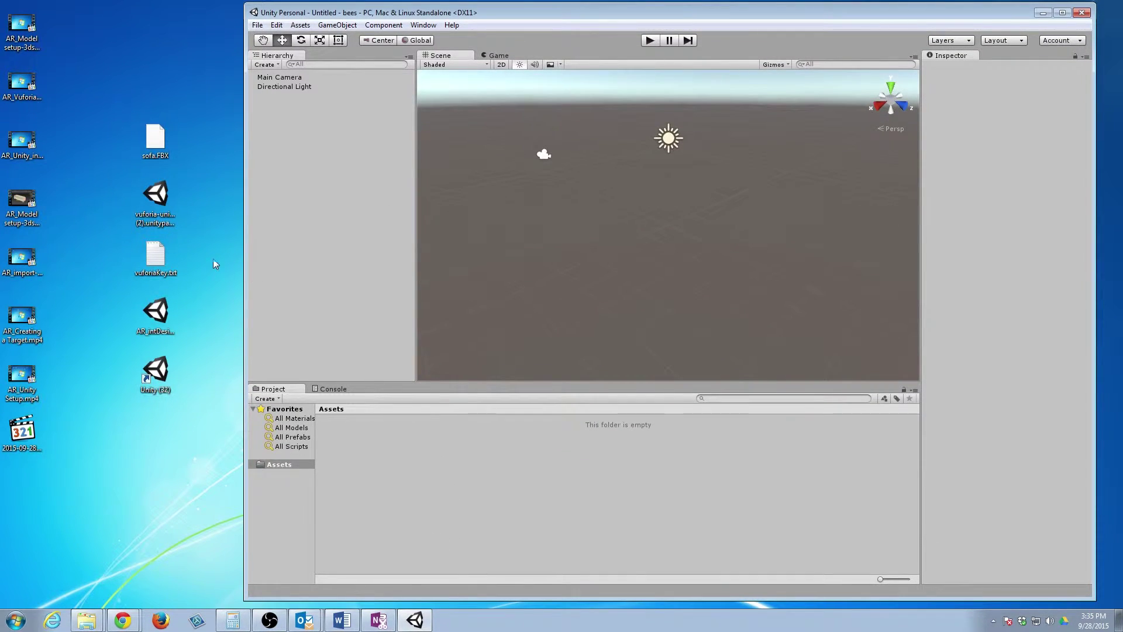
pyautogui.click(148, 148)
pyautogui.moveTo(148, 148); pyautogui.dragTo(449, 494)
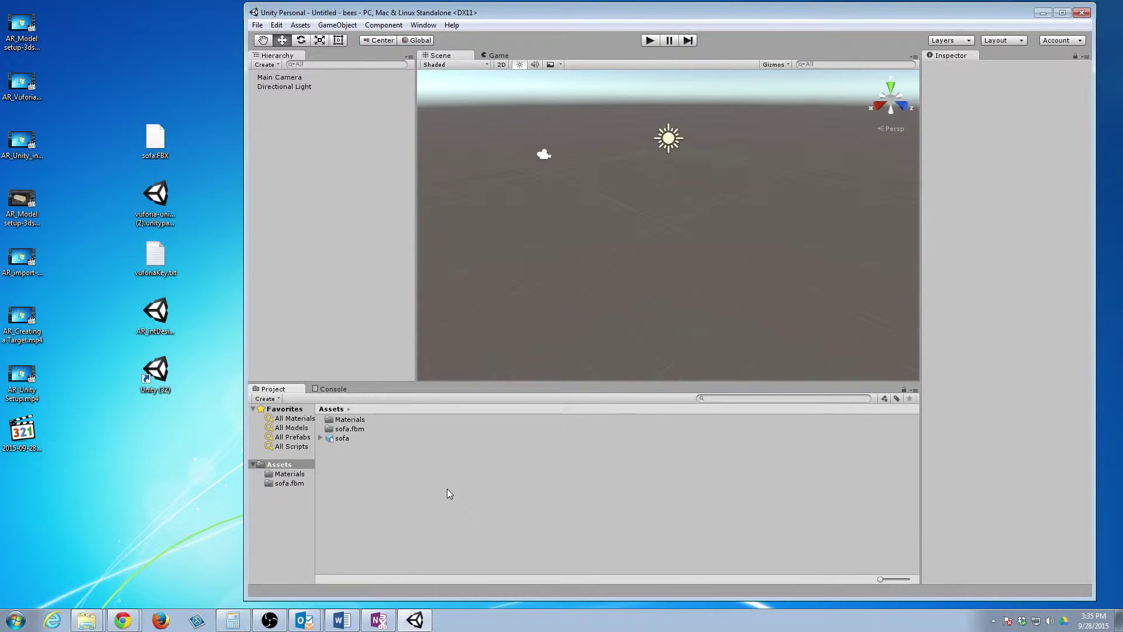
# Step: Check the imported Materials and sofa.fbm folders, including the Linen Beige and cherry wood textures
pyautogui.click(285, 466)
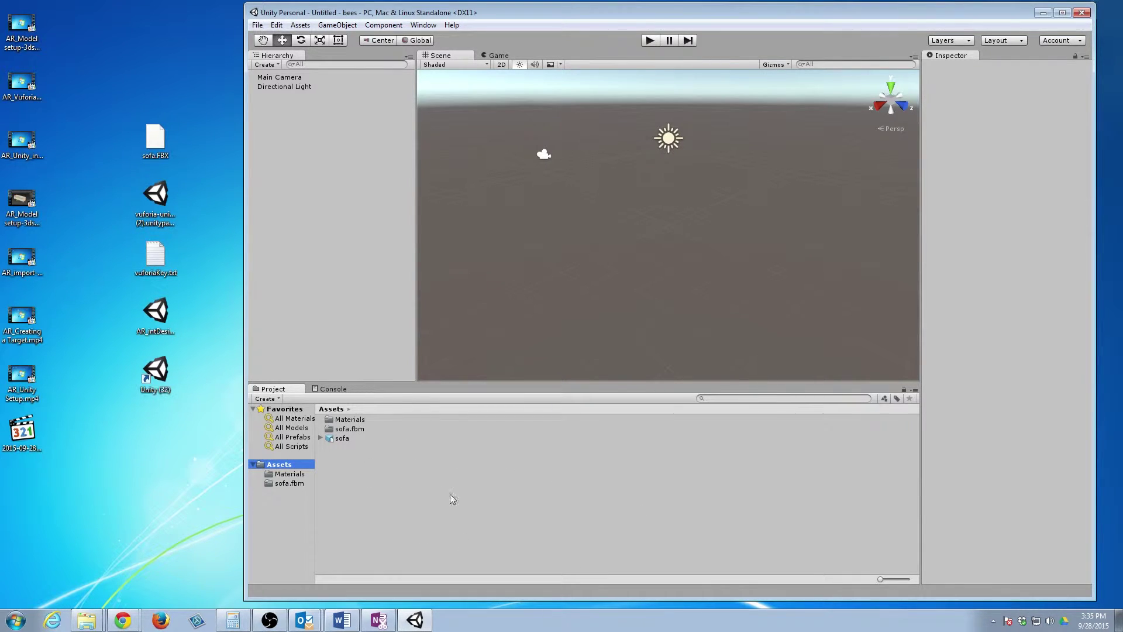
pyautogui.click(344, 420)
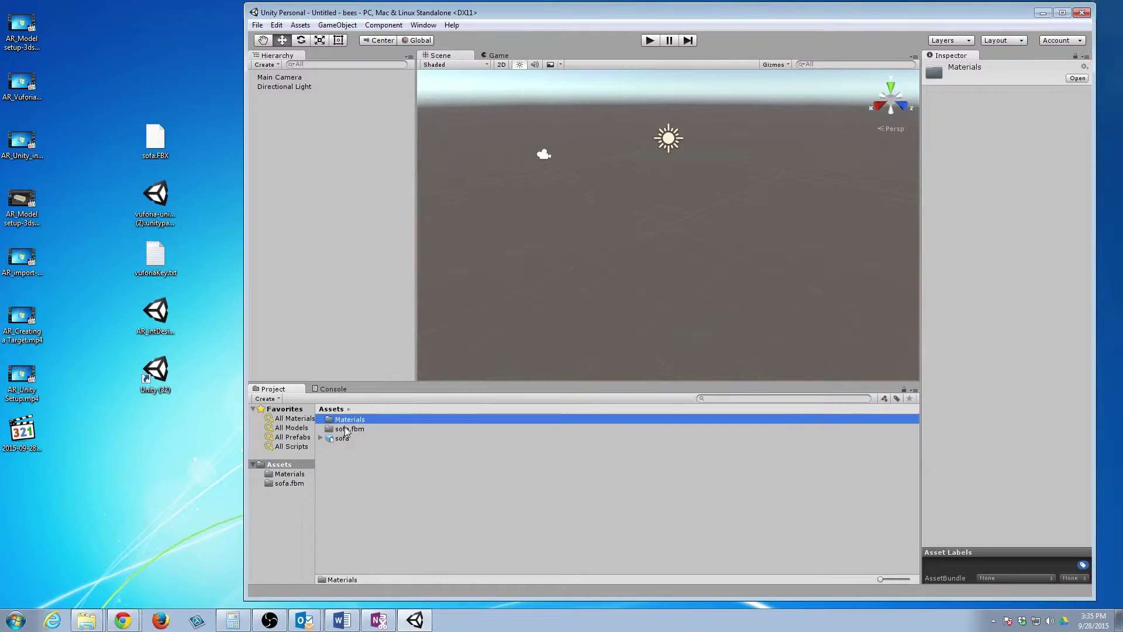
pyautogui.click(345, 438)
pyautogui.doubleClick(346, 420)
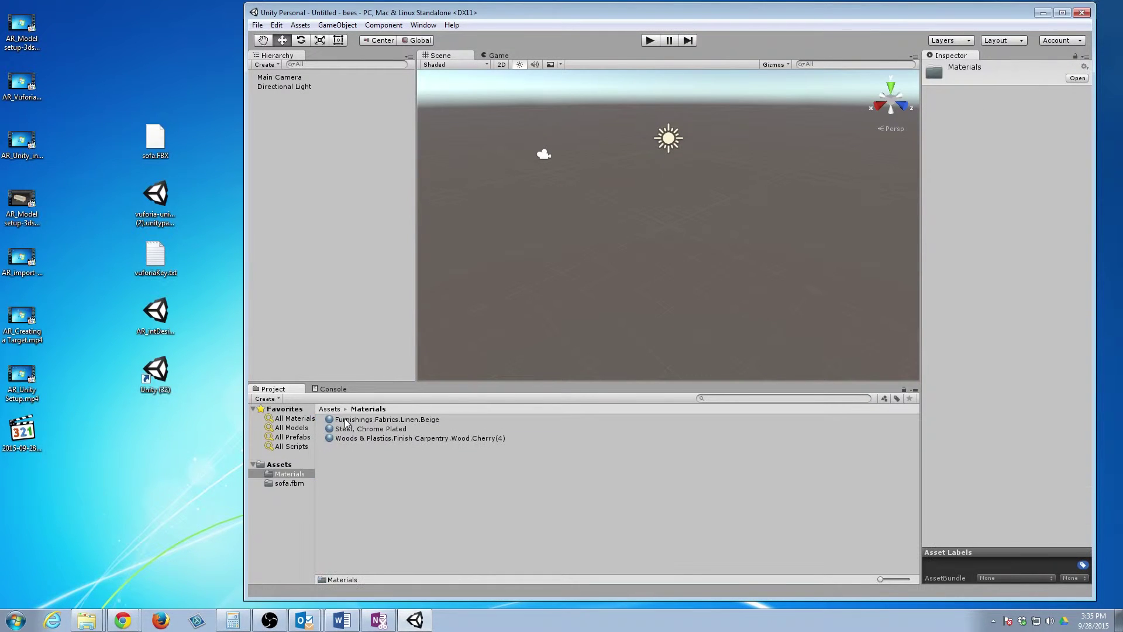
pyautogui.click(290, 484)
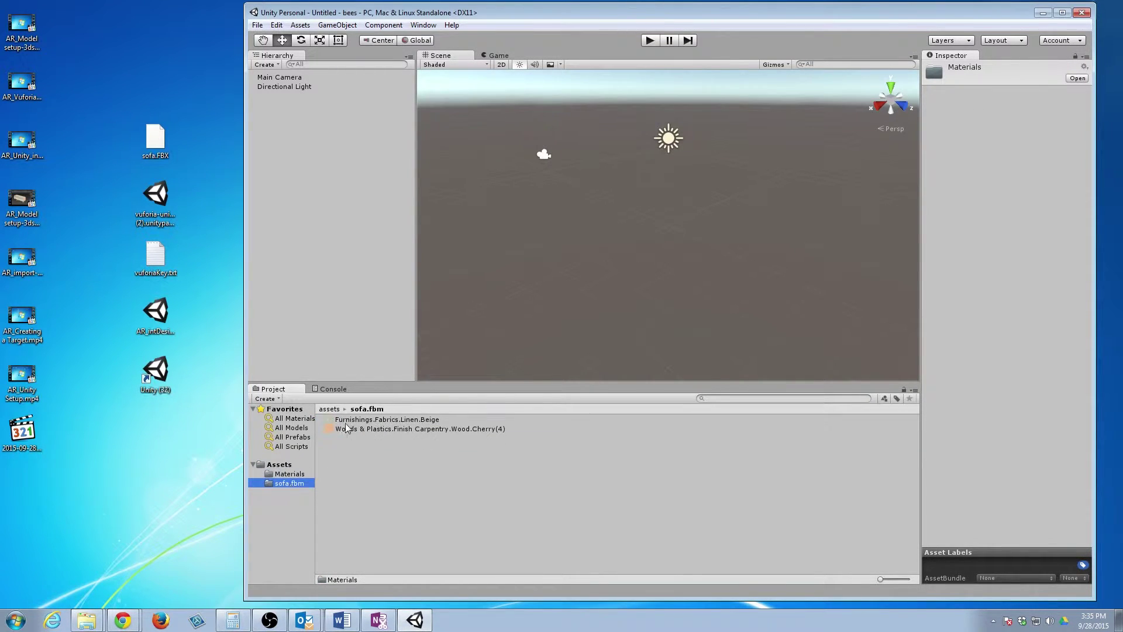
pyautogui.click(348, 420)
pyautogui.click(347, 430)
pyautogui.click(284, 464)
# Step: Drag the sofa model into the Hierarchy and frame it in the Scene view
pyautogui.moveTo(334, 443); pyautogui.dragTo(352, 261)
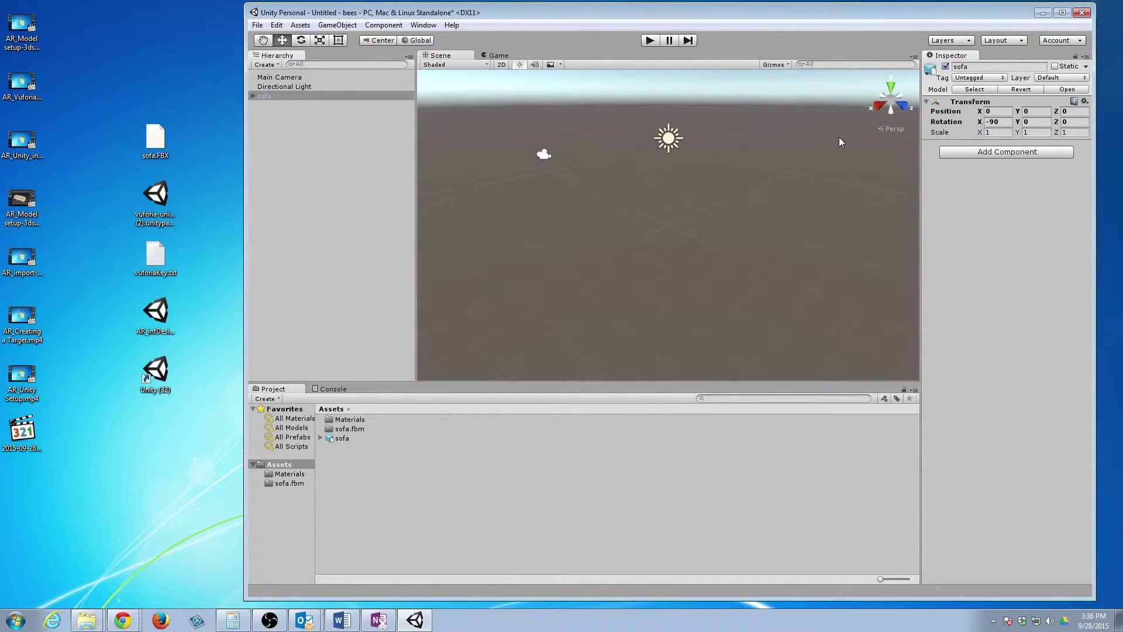
pyautogui.moveTo(621, 133); pyautogui.dragTo(573, 220, button='middle')
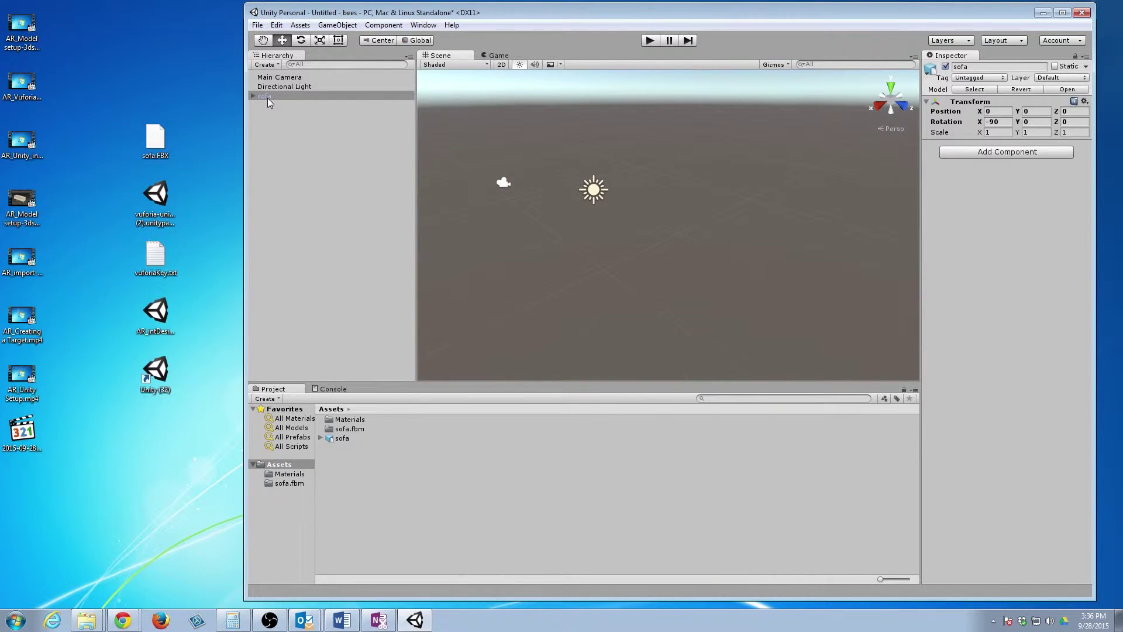
pyautogui.moveTo(672, 228); pyautogui.dragTo(579, 306, button='middle')
pyautogui.moveTo(647, 301); pyautogui.dragTo(627, 310, button='middle')
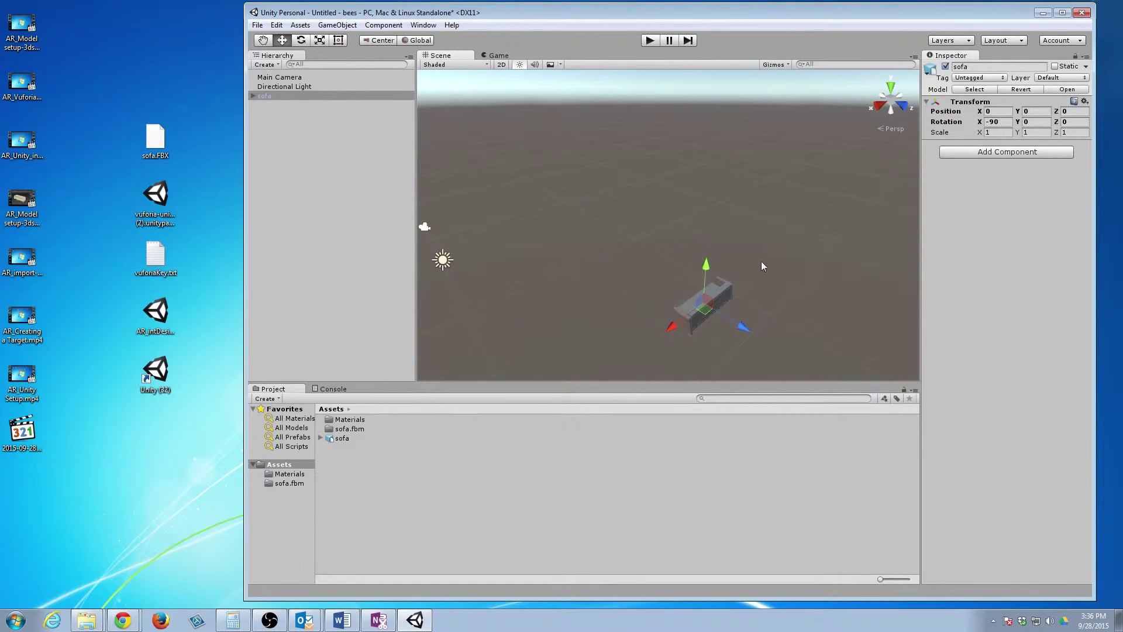
pyautogui.doubleClick(262, 96)
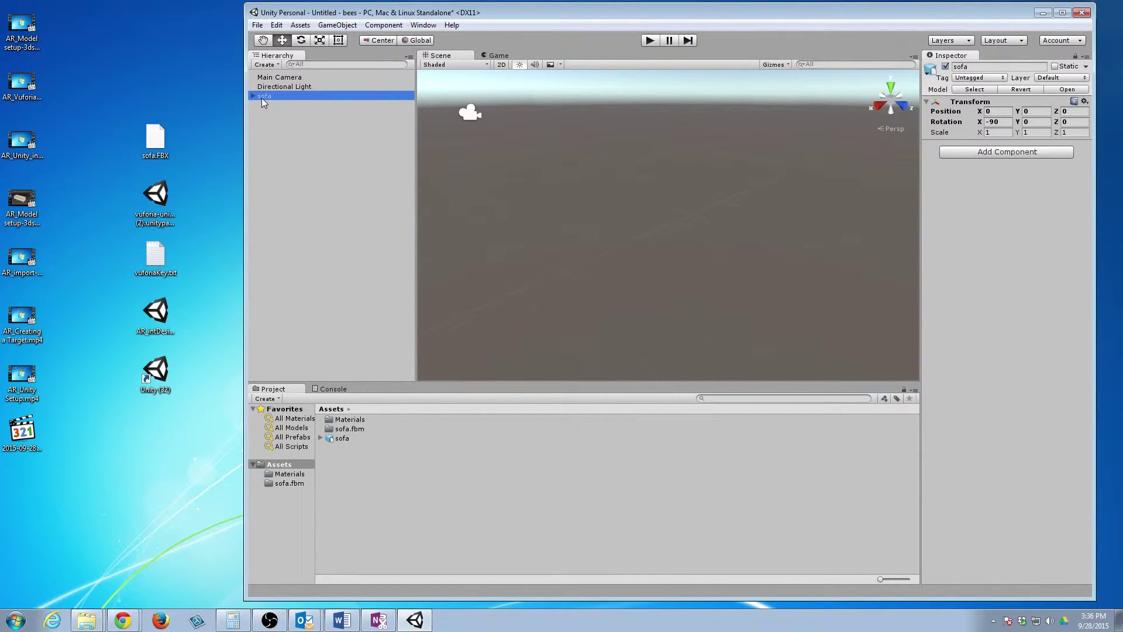
pyautogui.click(374, 41)
pyautogui.click(374, 41)
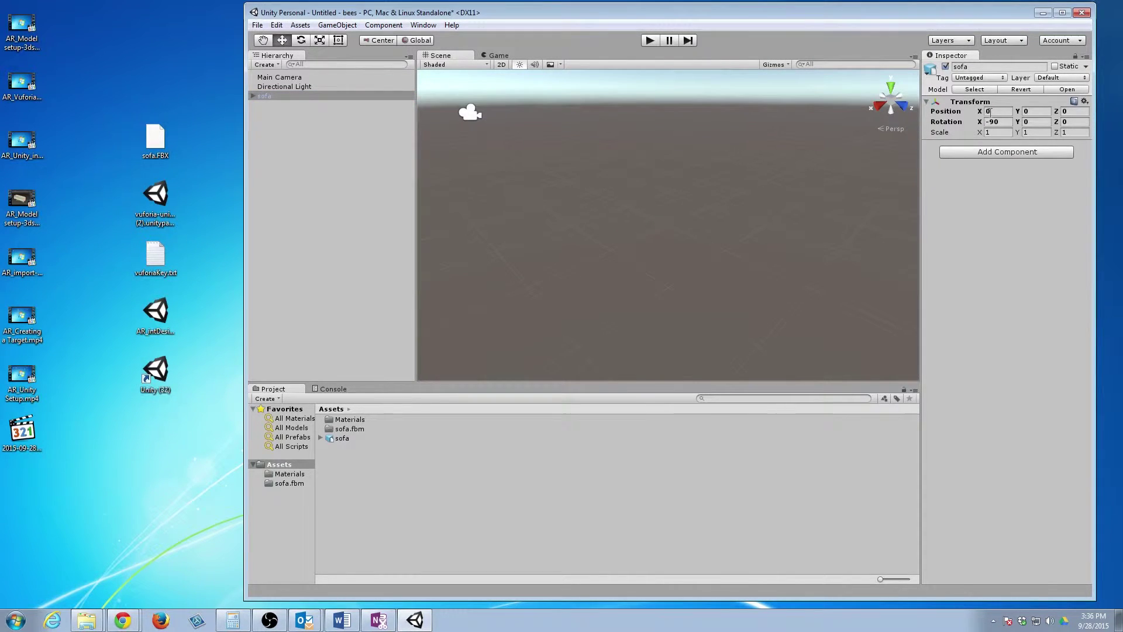
# Step: Move the sofa to position X 2.78, Y -5.3, Z -10.07 and refocus on it
pyautogui.click(996, 111)
pyautogui.press('Tab')
pyautogui.press('Tab')
pyautogui.scroll(-5, 640, 199)
pyautogui.scroll(-3, 678, 179)
pyautogui.moveTo(734, 219); pyautogui.dragTo(626, 291)
pyautogui.press('f')
pyautogui.press('f')
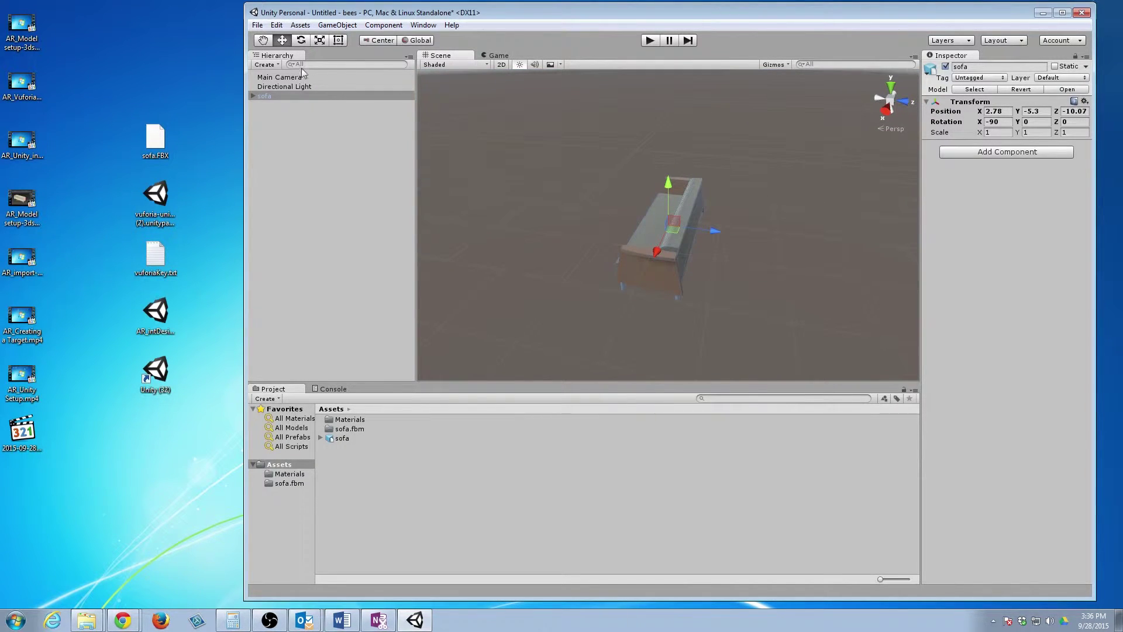
# Step: In an orthographic front view, move the sofa onto the ground at 2.29, -3.03, -10.07
pyautogui.click(906, 103)
pyautogui.moveTo(669, 177); pyautogui.dragTo(665, 103)
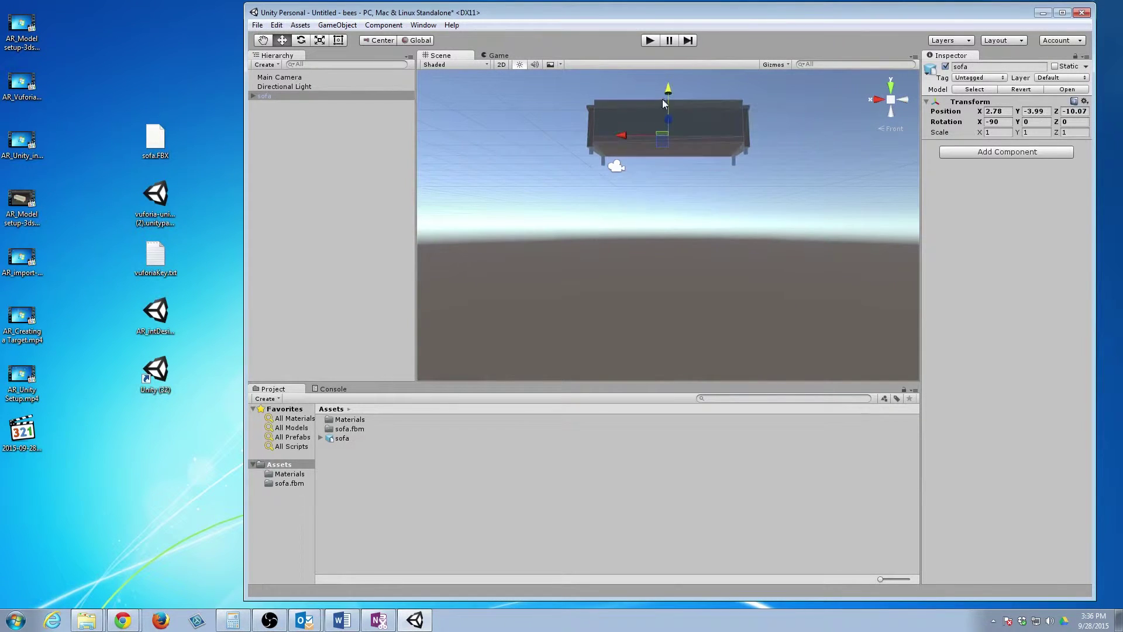
pyautogui.click(890, 129)
pyautogui.moveTo(886, 128); pyautogui.dragTo(744, 228, button='middle')
pyautogui.scroll(-4, 707, 289)
pyautogui.press('w')
pyautogui.moveTo(645, 211); pyautogui.dragTo(647, 181)
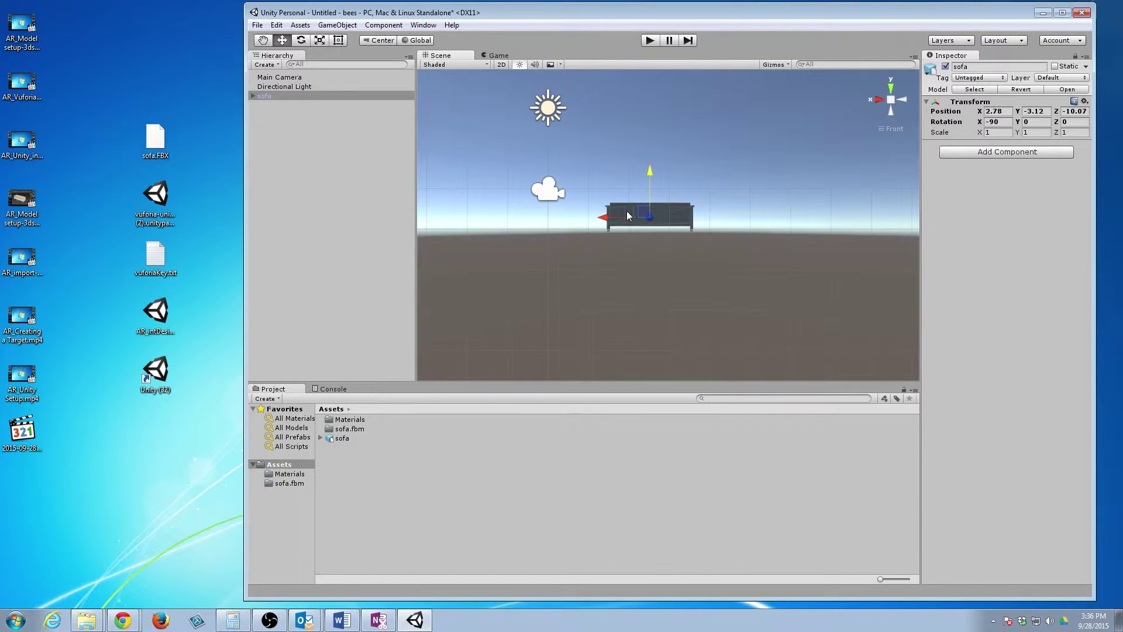
pyautogui.moveTo(604, 217); pyautogui.dragTo(623, 218)
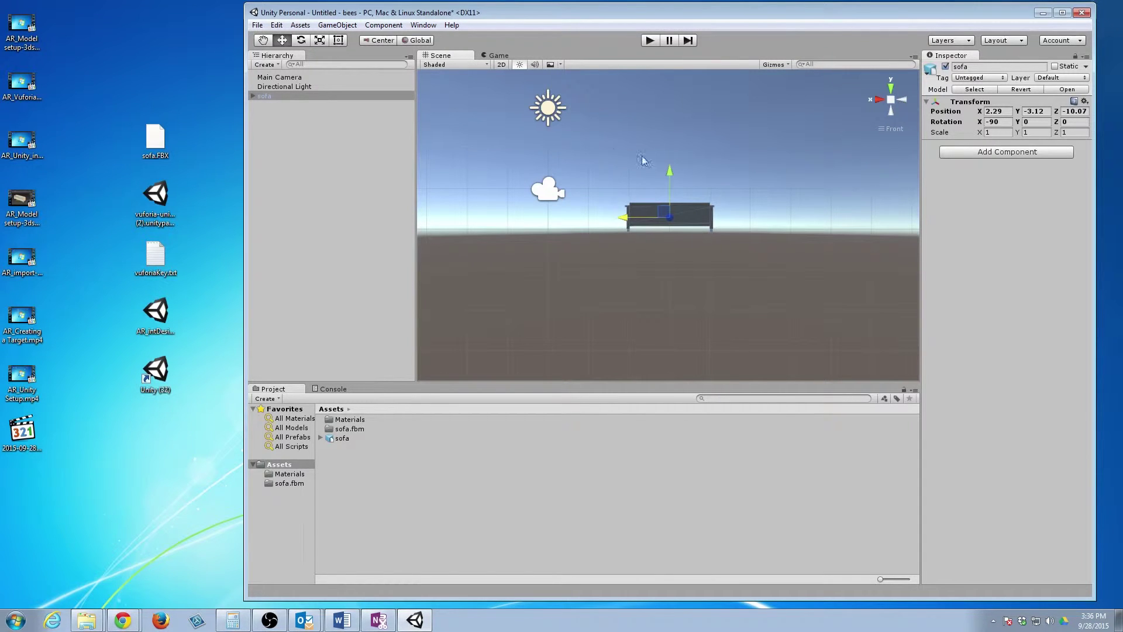
pyautogui.moveTo(669, 166); pyautogui.dragTo(669, 163)
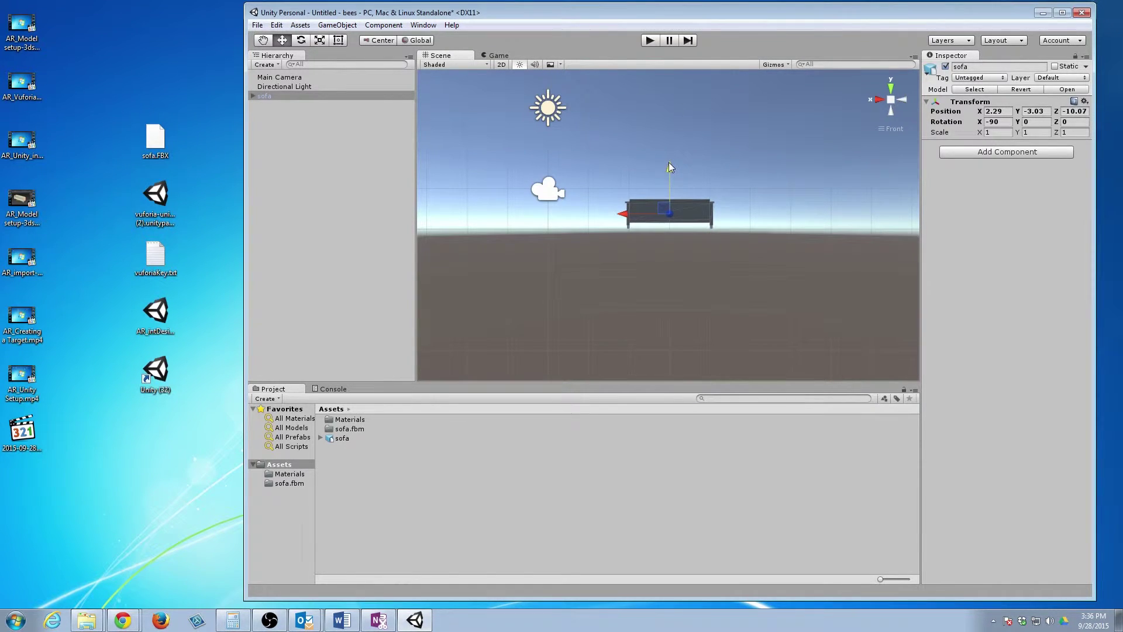
pyautogui.click(889, 89)
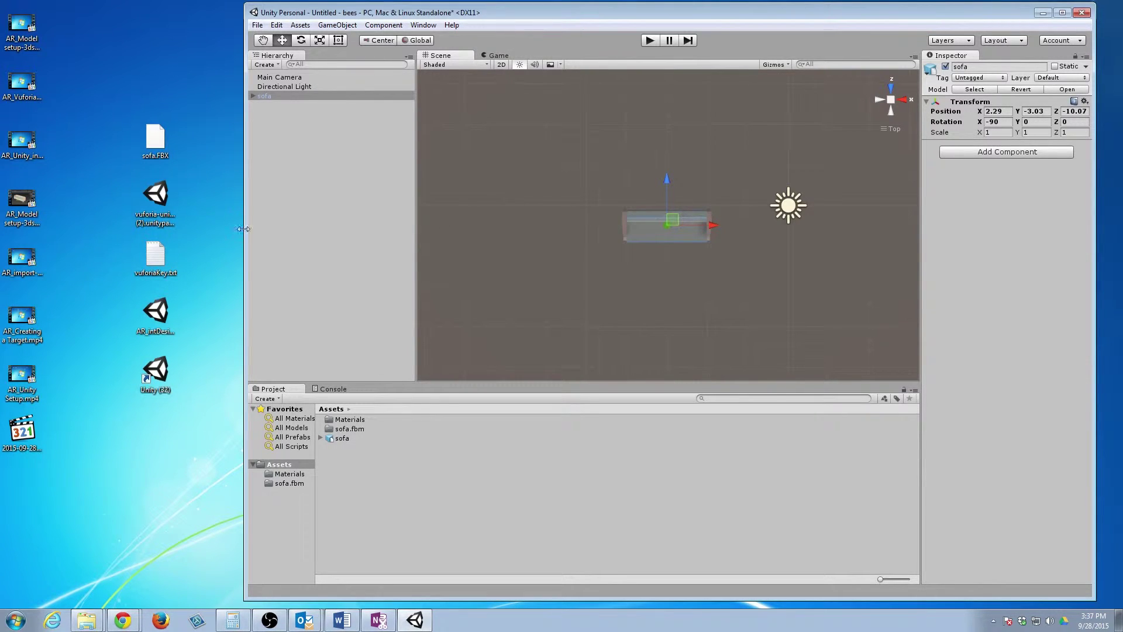
# Step: Drag the vuforia-unity-5-0-5 package into the Project panel and import all its files
pyautogui.click(170, 196)
pyautogui.moveTo(173, 199); pyautogui.dragTo(508, 512)
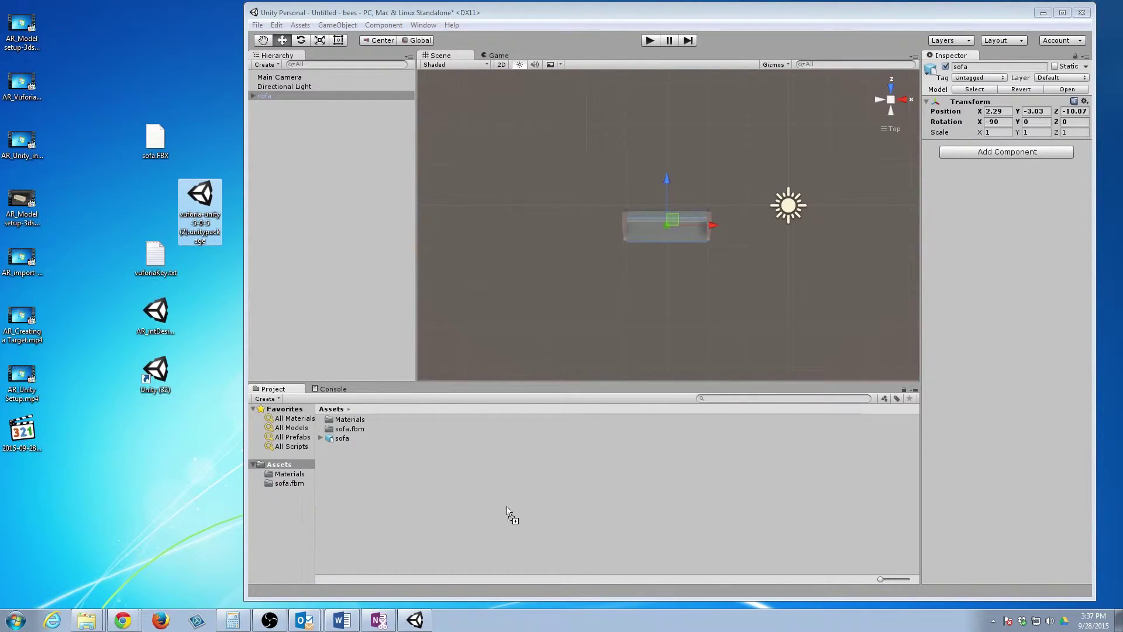
pyautogui.moveTo(507, 512); pyautogui.dragTo(513, 496)
pyautogui.moveTo(485, 122)
pyautogui.mouseDown()
pyautogui.moveTo(529, 96)
pyautogui.moveTo(474, 108)
pyautogui.mouseUp()
pyautogui.moveTo(591, 169)
pyautogui.mouseDown()
pyautogui.moveTo(609, 284)
pyautogui.moveTo(610, 171)
pyautogui.mouseUp()
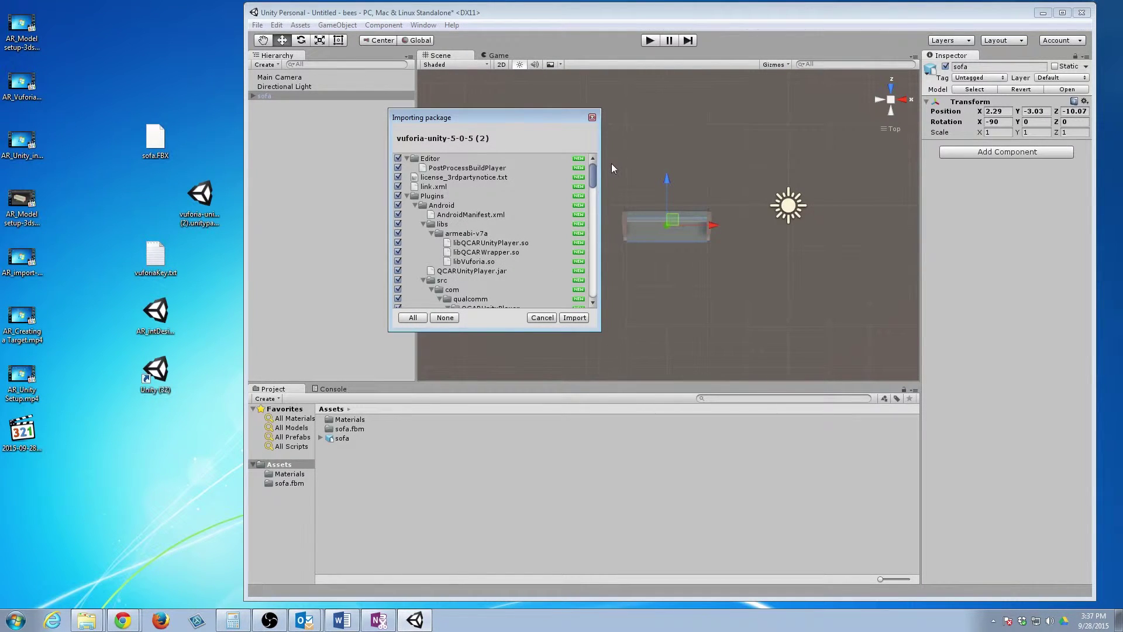
pyautogui.click(573, 317)
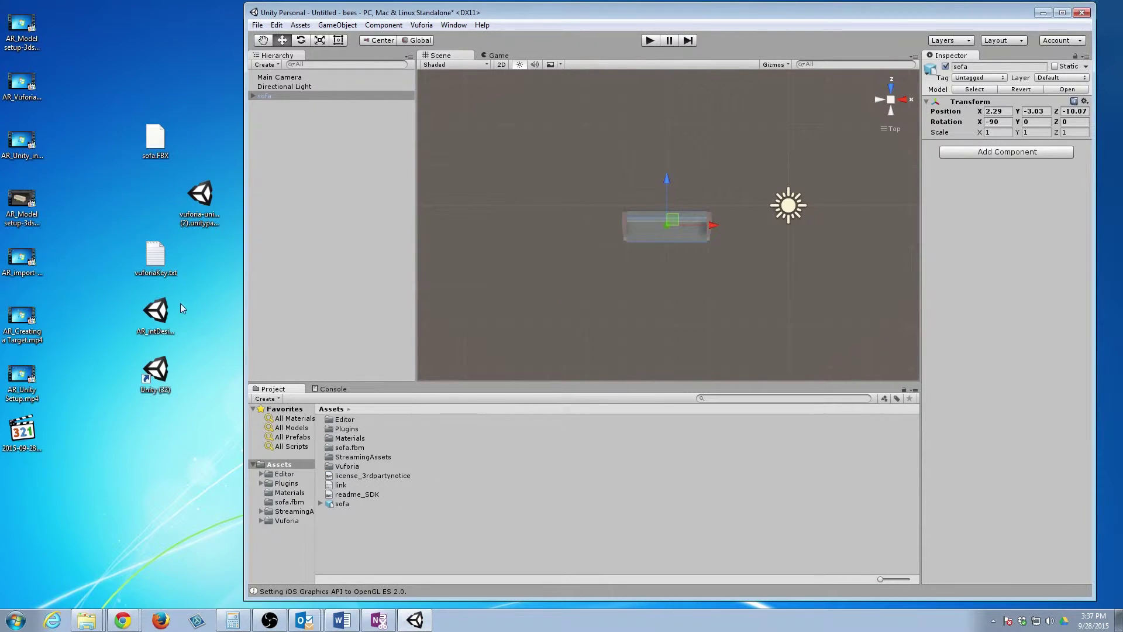
# Step: Import AR_intDesign.unitypackage into the project and maximize the Unity window
pyautogui.click(157, 317)
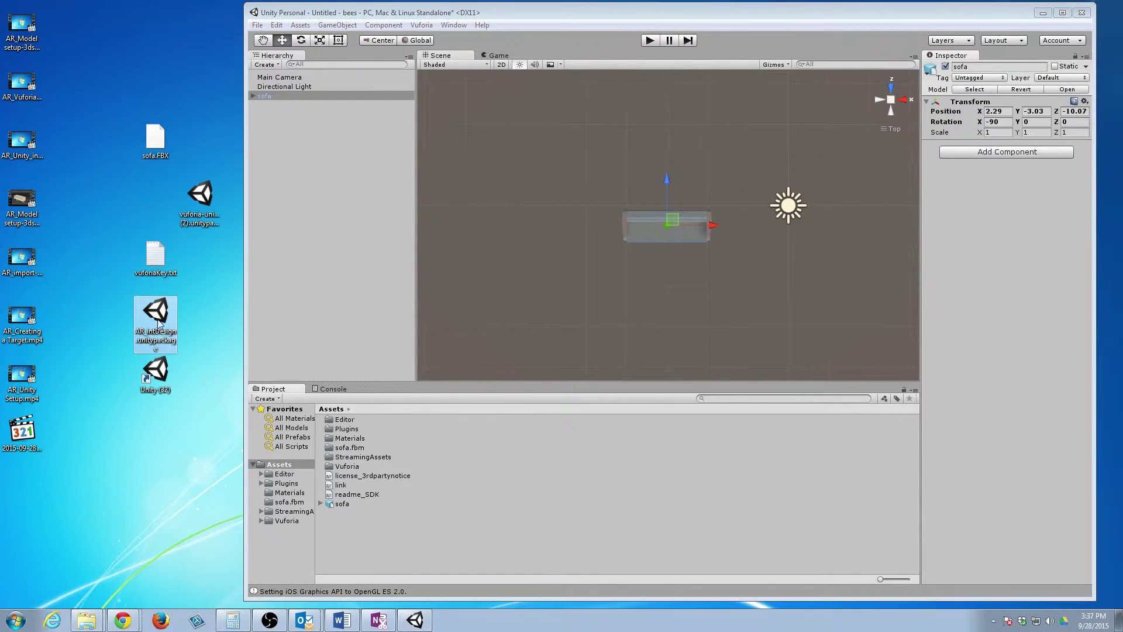
pyautogui.moveTo(167, 310); pyautogui.dragTo(652, 560)
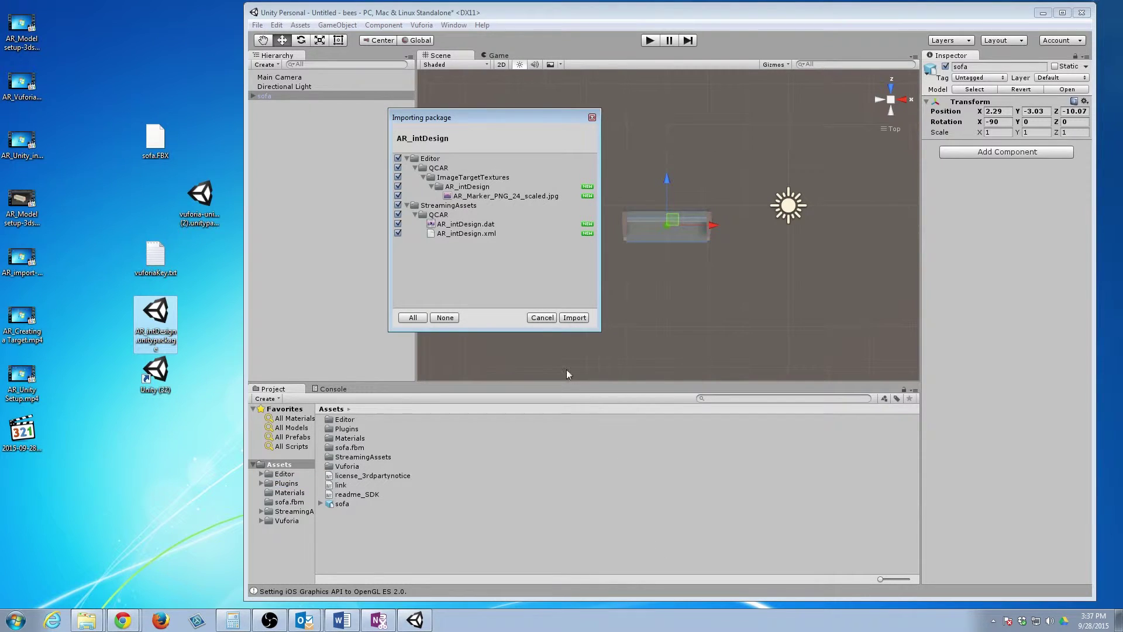
pyautogui.click(586, 316)
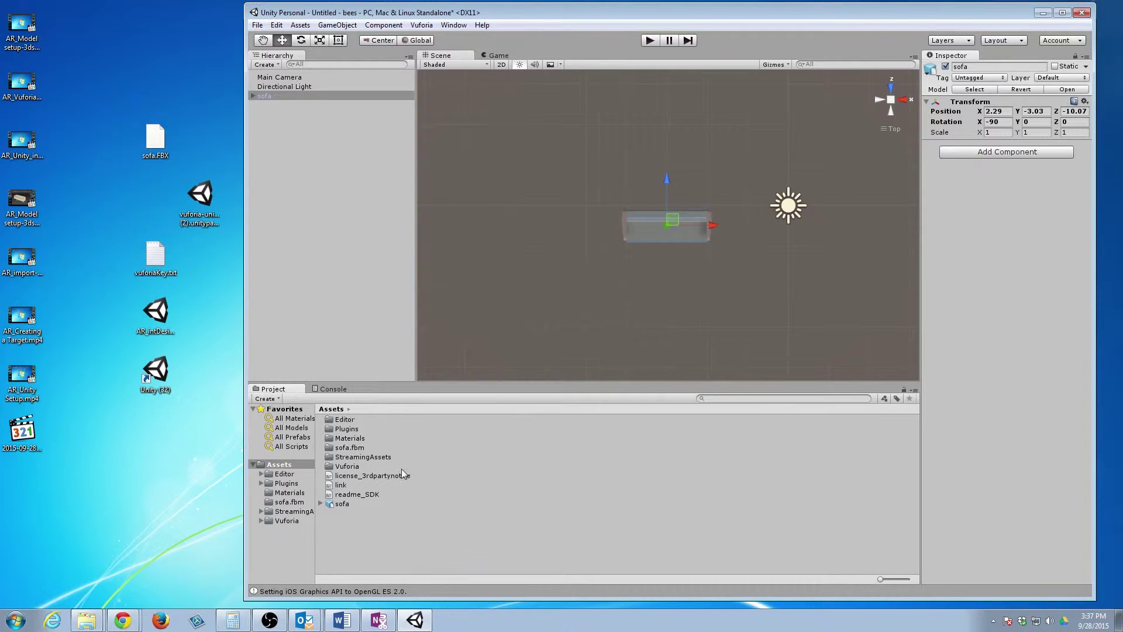
pyautogui.doubleClick(588, 14)
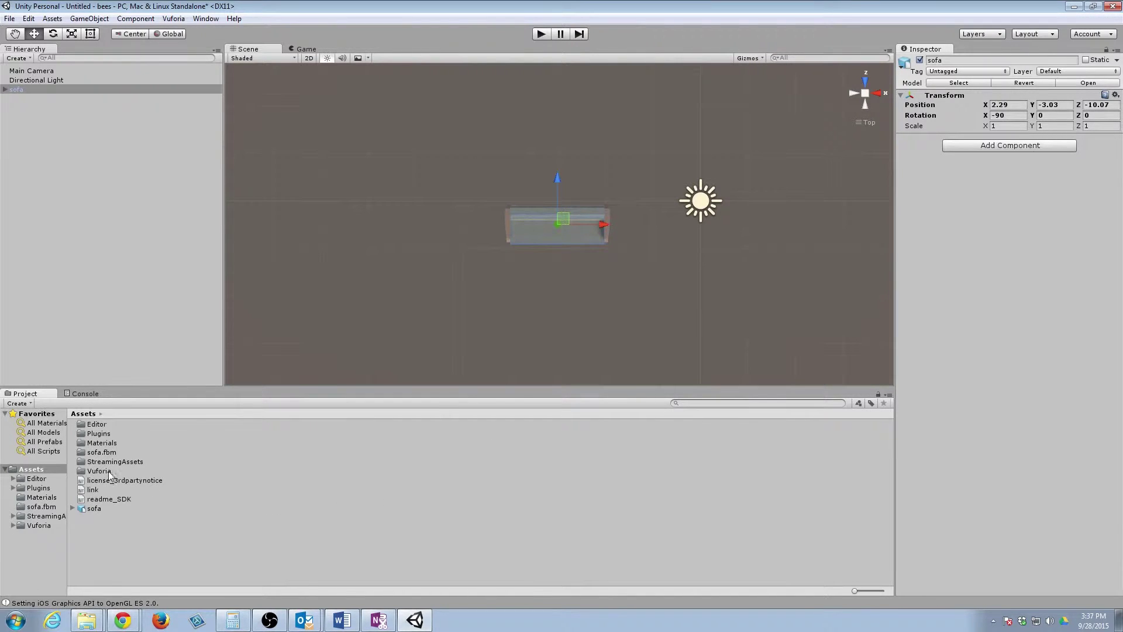
# Step: Add the ARCamera prefab from Vuforia > Prefabs to the scene and delete Main Camera
pyautogui.click(86, 472)
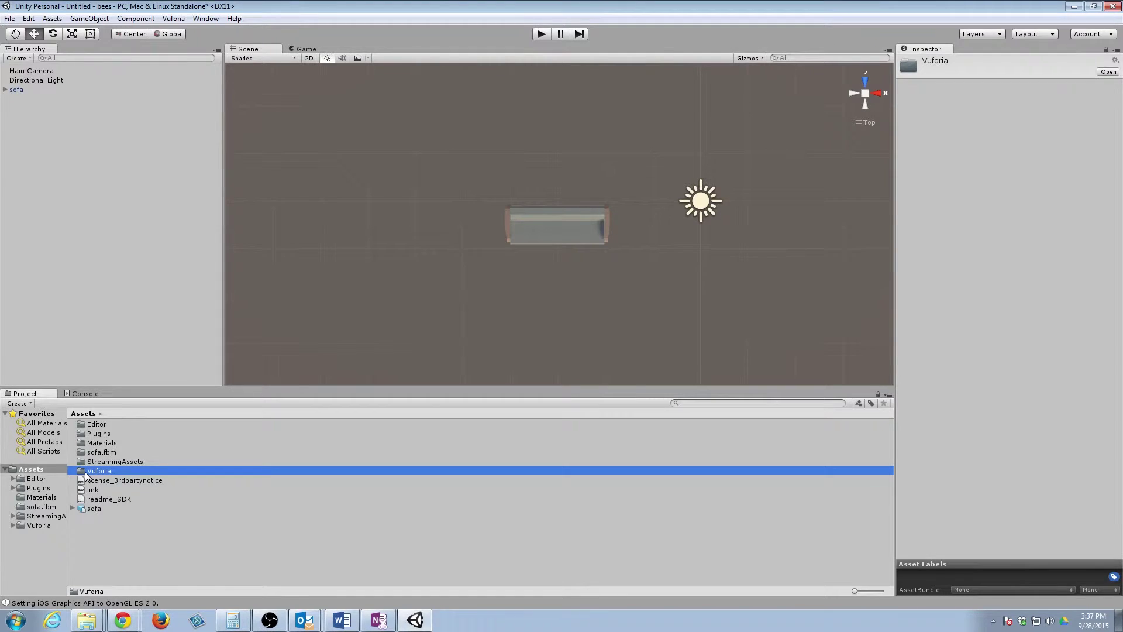
pyautogui.doubleClick(88, 471)
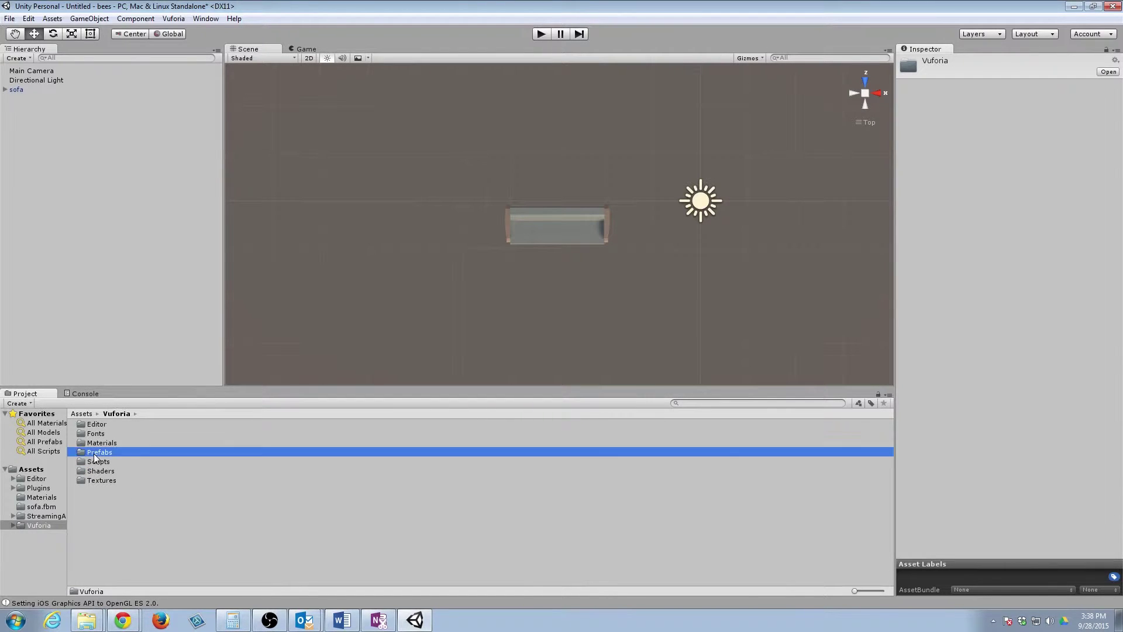
pyautogui.doubleClick(95, 454)
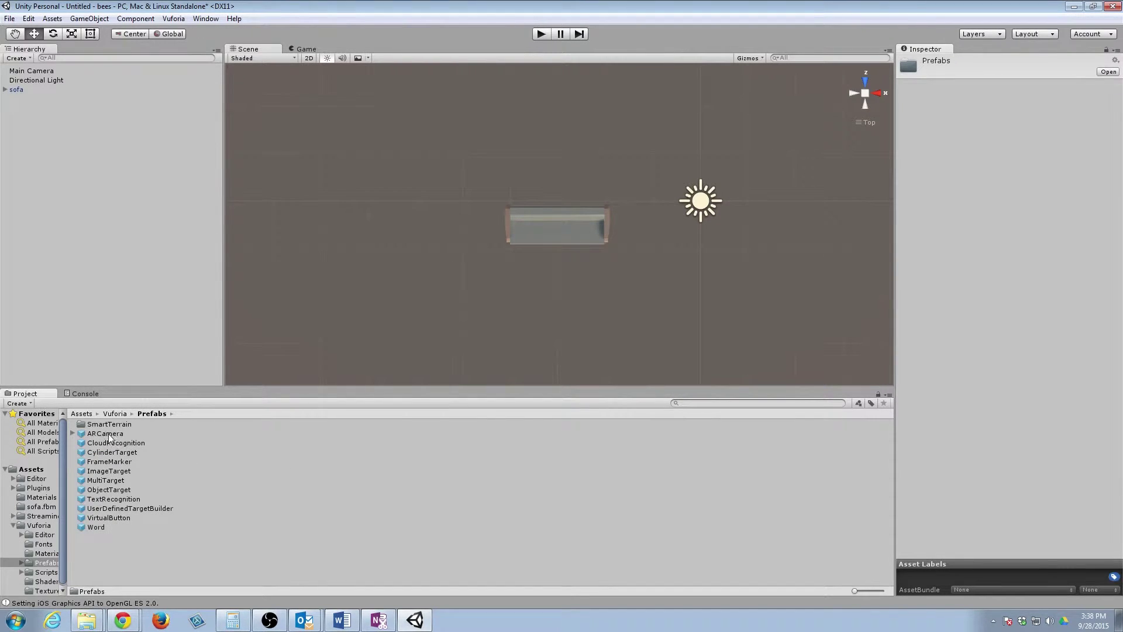
pyautogui.moveTo(107, 436); pyautogui.dragTo(33, 132)
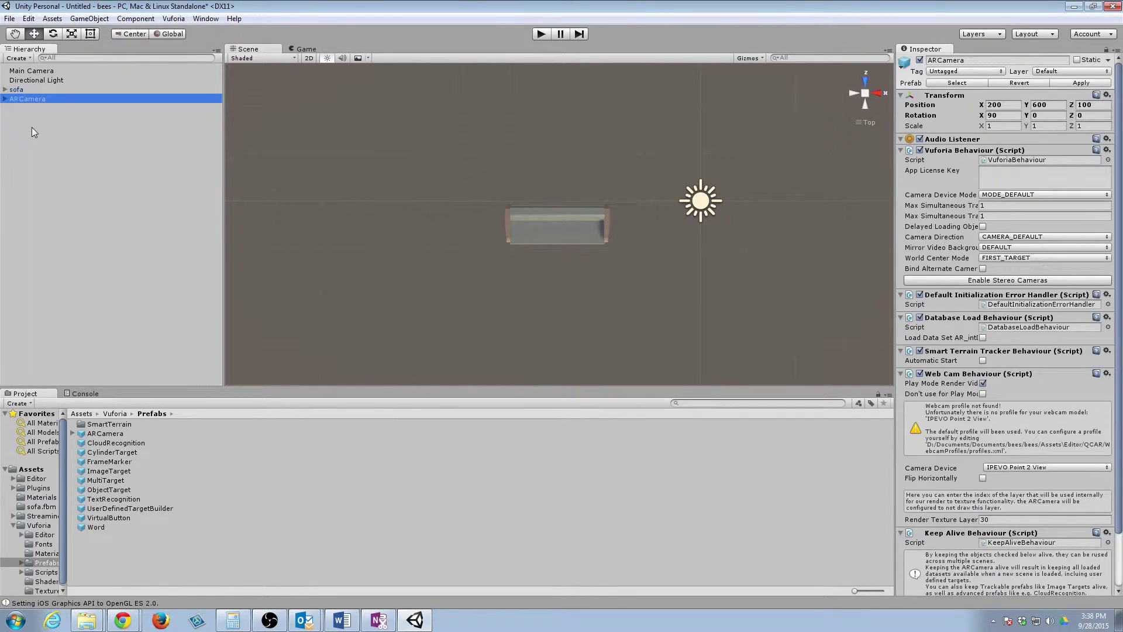
pyautogui.click(39, 71)
pyautogui.press('Delete')
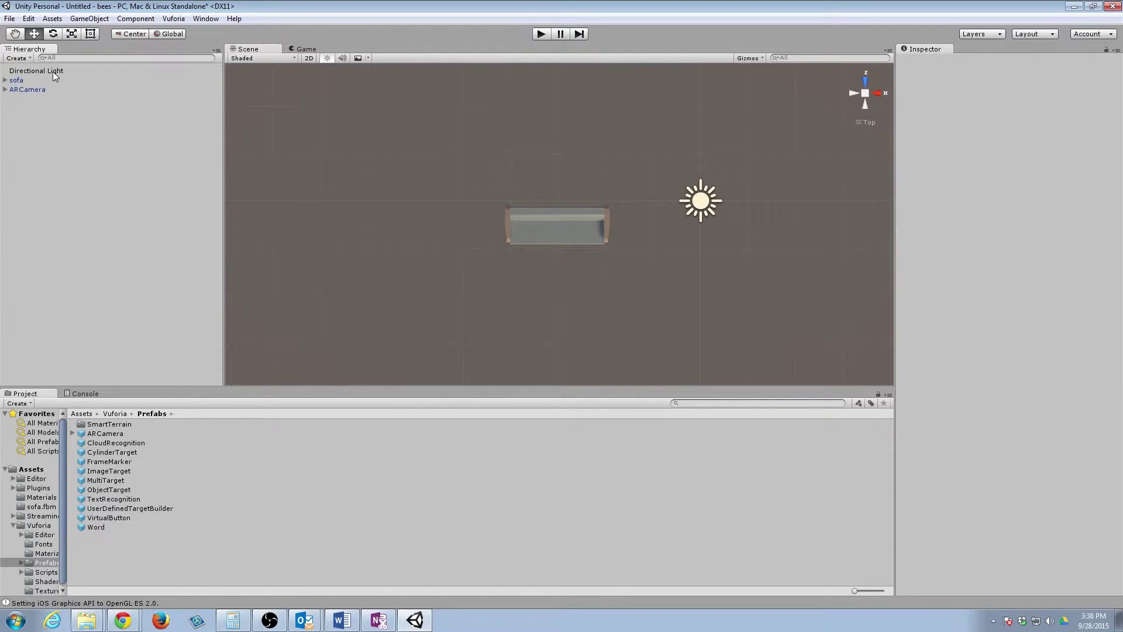
pyautogui.click(35, 89)
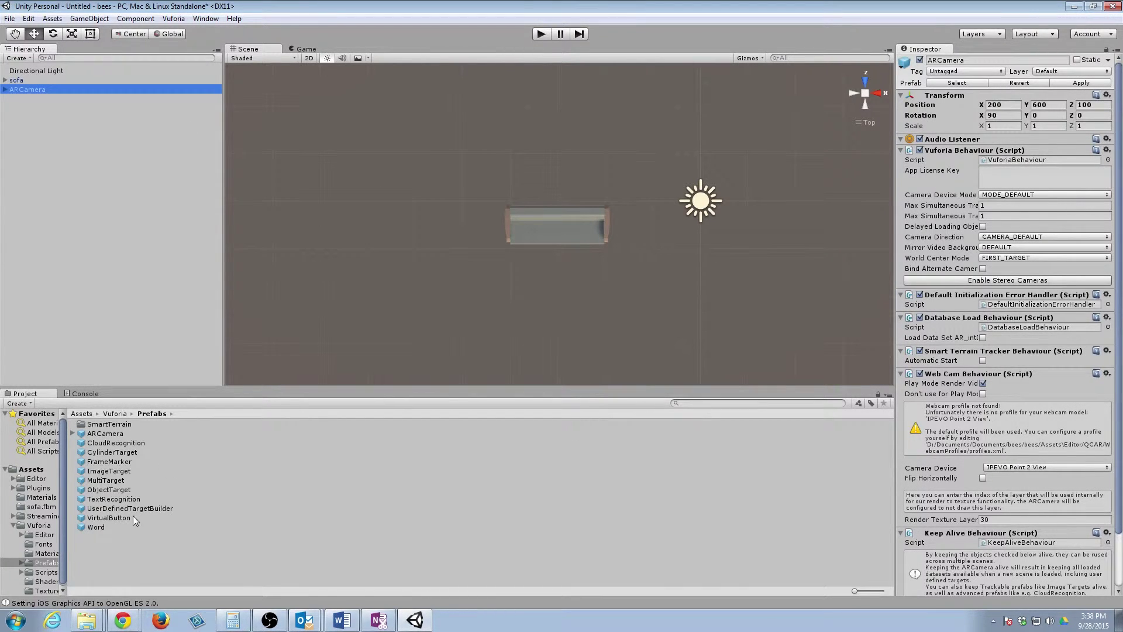
# Step: Add the ImageTarget prefab to the scene and zoom out to centre its plane
pyautogui.moveTo(110, 471); pyautogui.dragTo(119, 214)
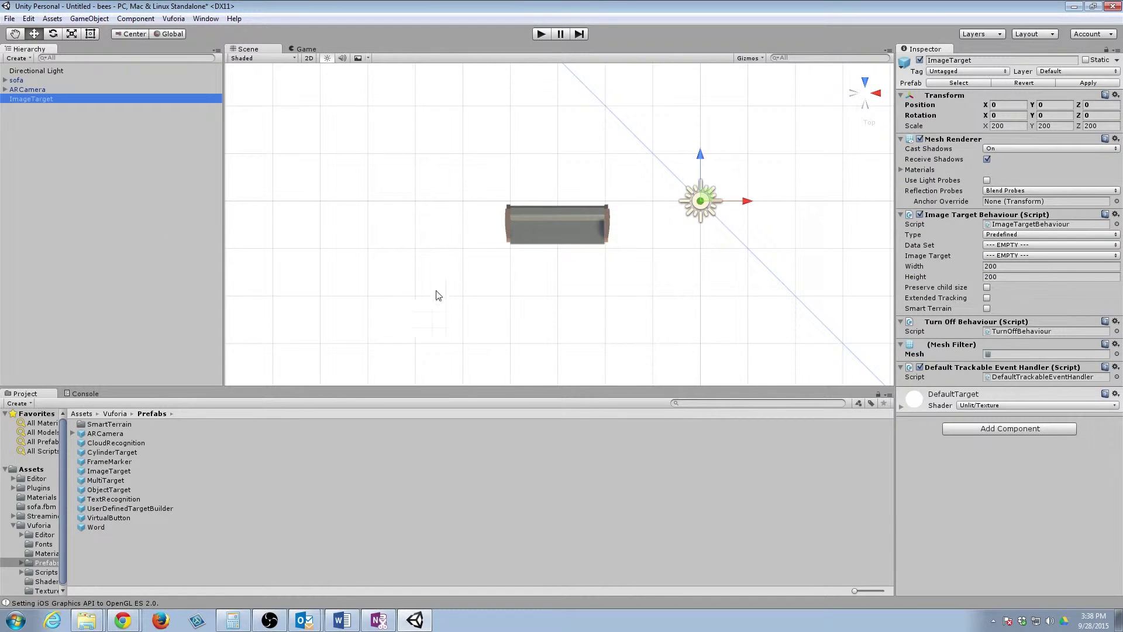
pyautogui.scroll(-5, 381, 281)
pyautogui.scroll(-6, 381, 280)
pyautogui.scroll(-5, 387, 275)
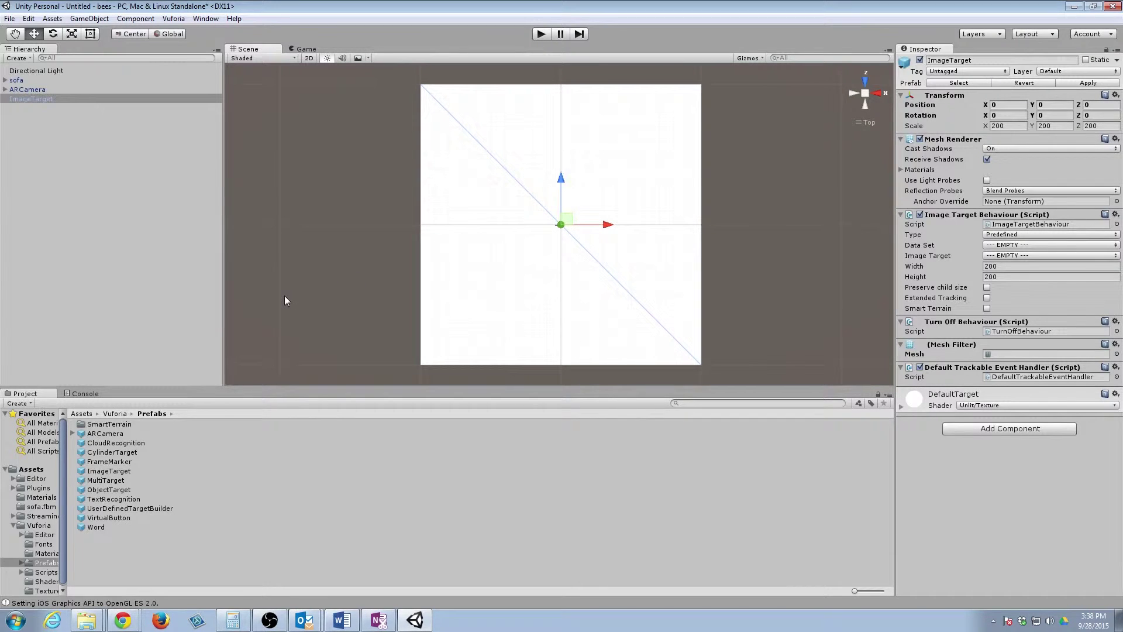
pyautogui.moveTo(515, 153); pyautogui.dragTo(451, 155, button='middle')
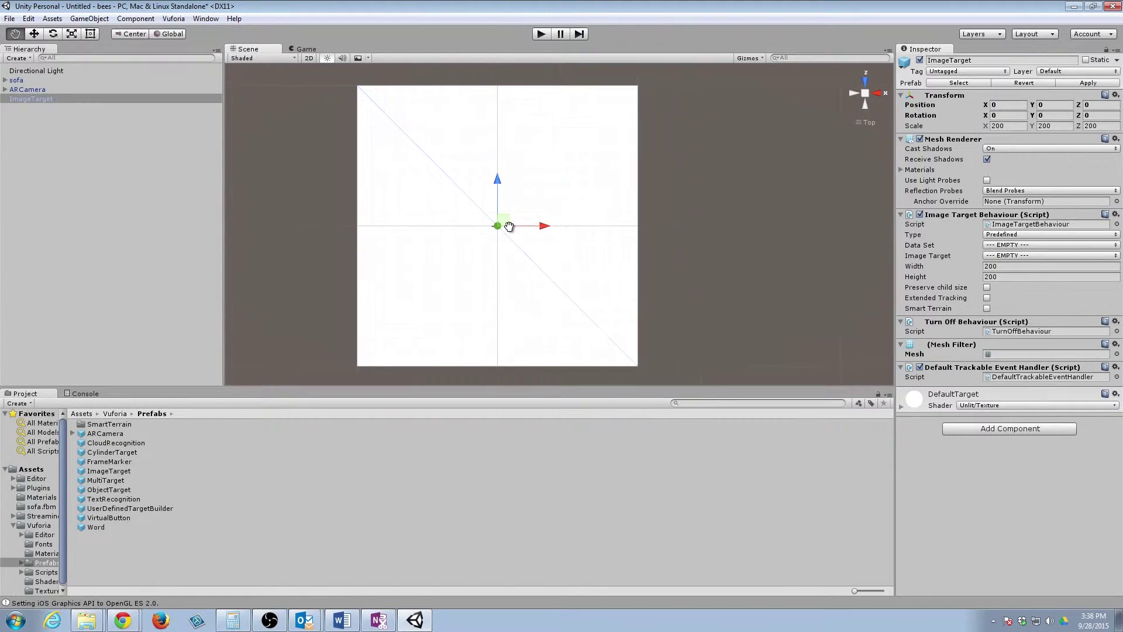
# Step: Check the ImageTarget's empty Data Set list, then switch to the Chrome browser
pyautogui.click(34, 99)
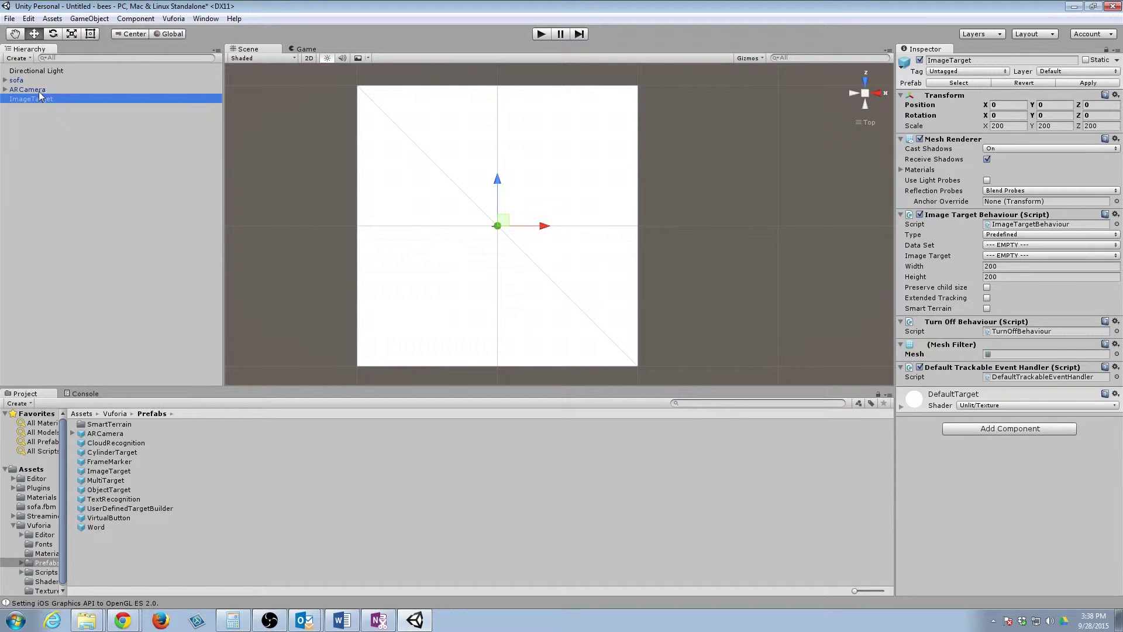
pyautogui.click(39, 91)
pyautogui.click(40, 97)
pyautogui.click(987, 255)
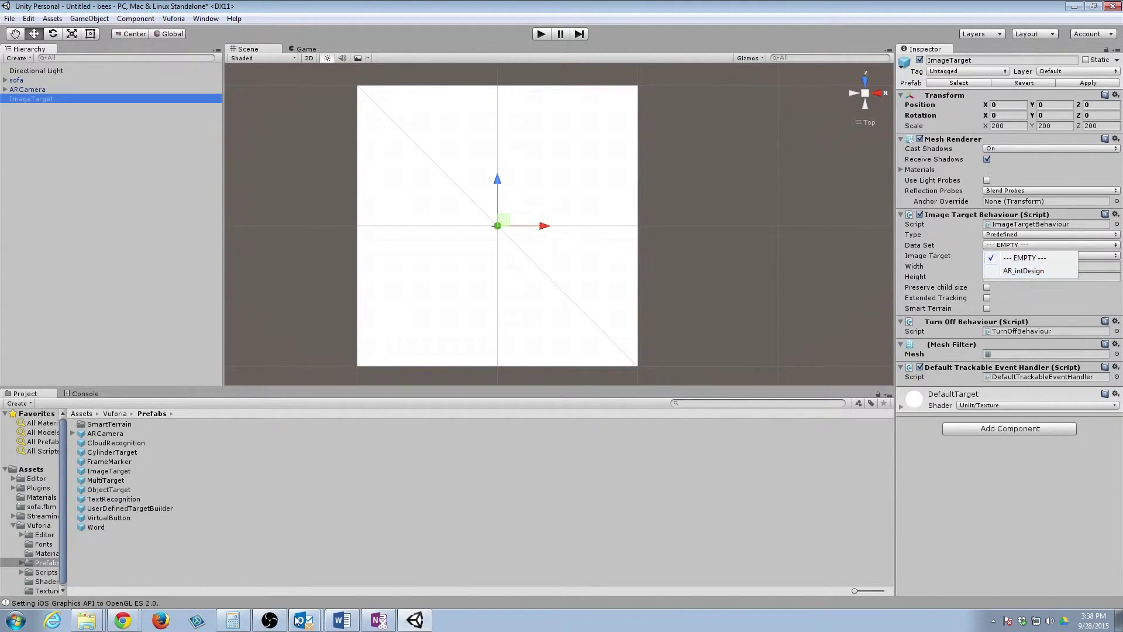
pyautogui.click(139, 618)
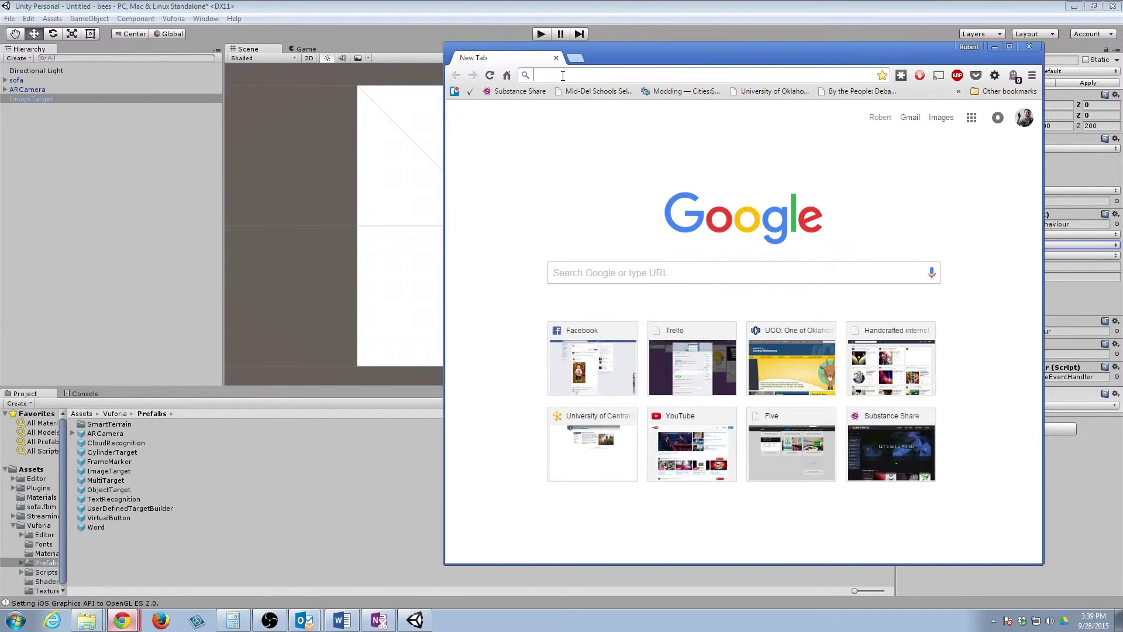
# Step: Go to the Vuforia developer site and open the Int Design Test license details
pyautogui.write('developer.vuforia.com')
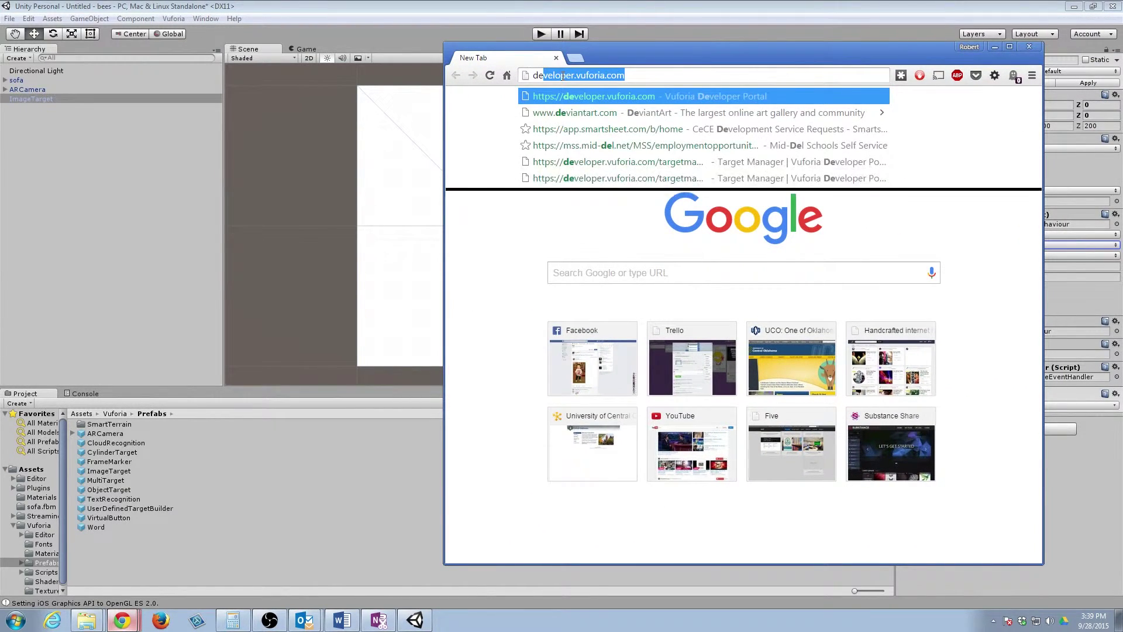
pyautogui.press('Return')
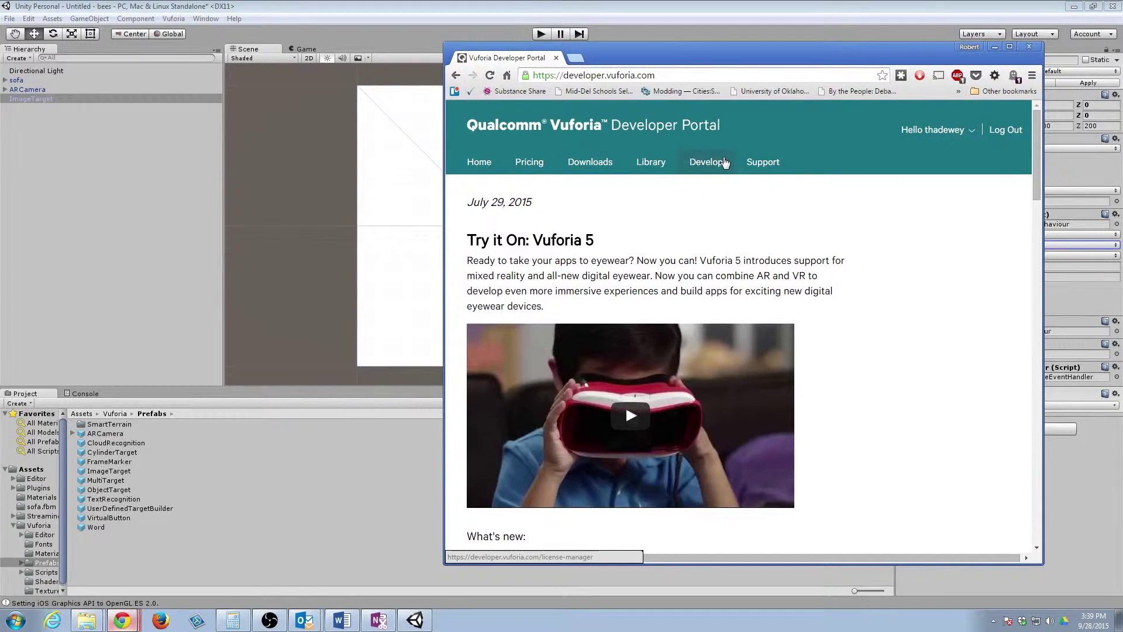
pyautogui.click(722, 162)
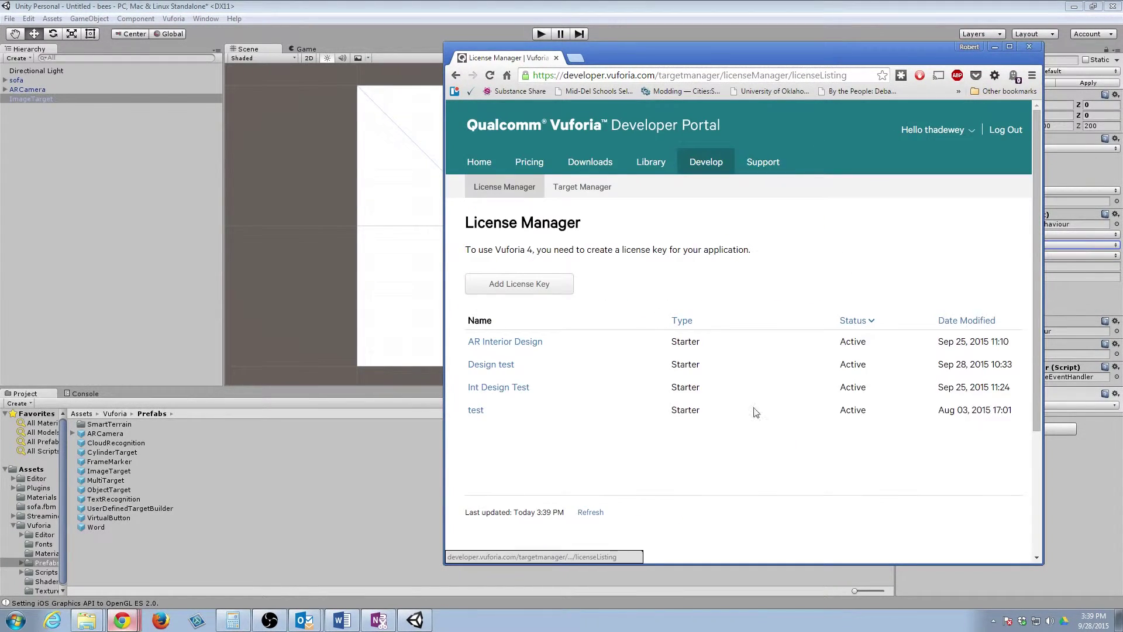
pyautogui.click(490, 369)
pyautogui.hotkey('alt', 'Left')
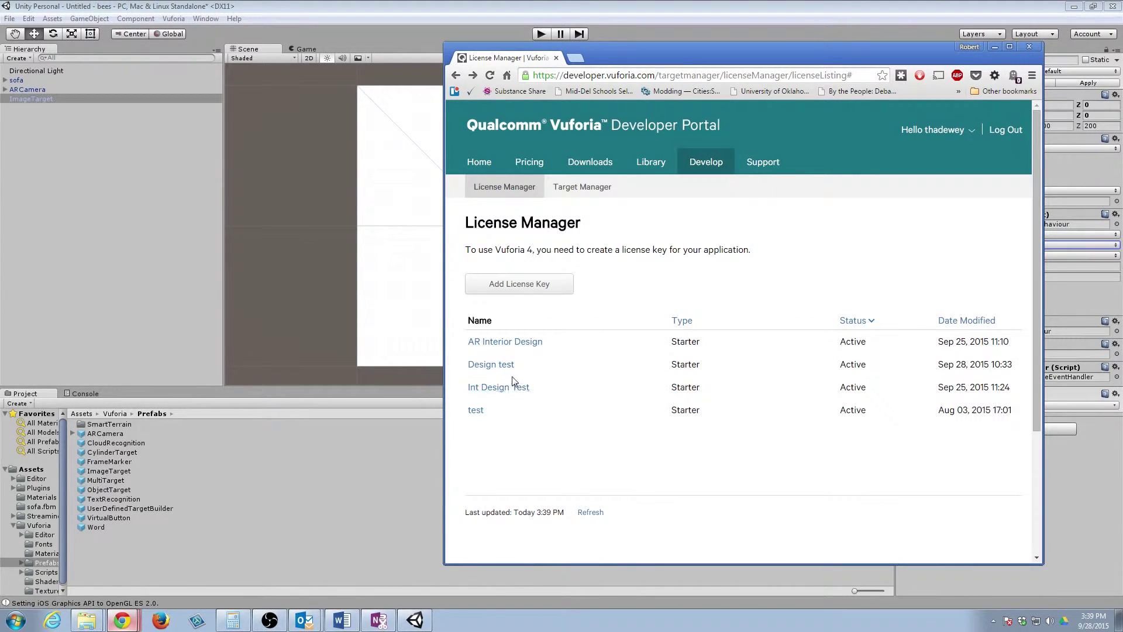
pyautogui.click(497, 385)
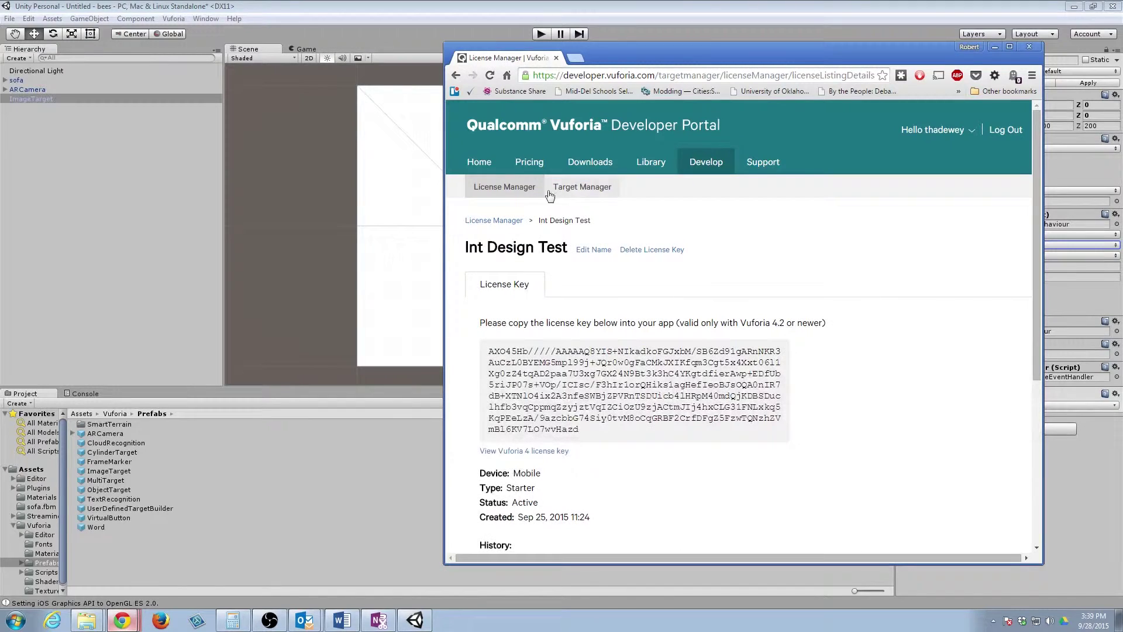
# Step: Open the AR_intDesign database and start downloading its dataset for Unity Editor
pyautogui.click(583, 195)
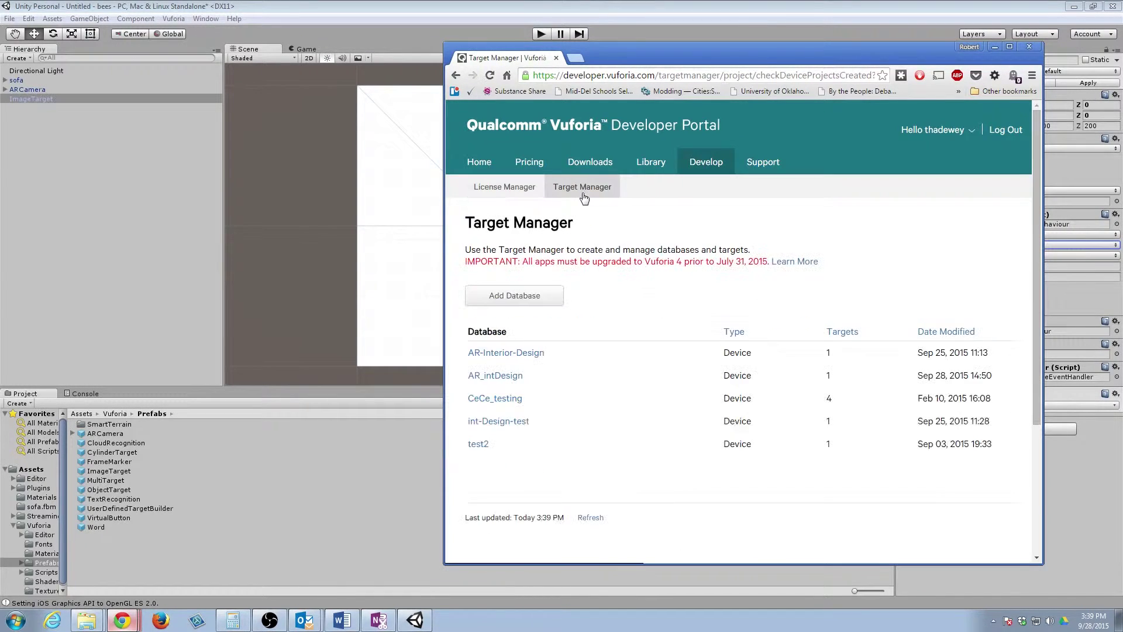
pyautogui.click(500, 378)
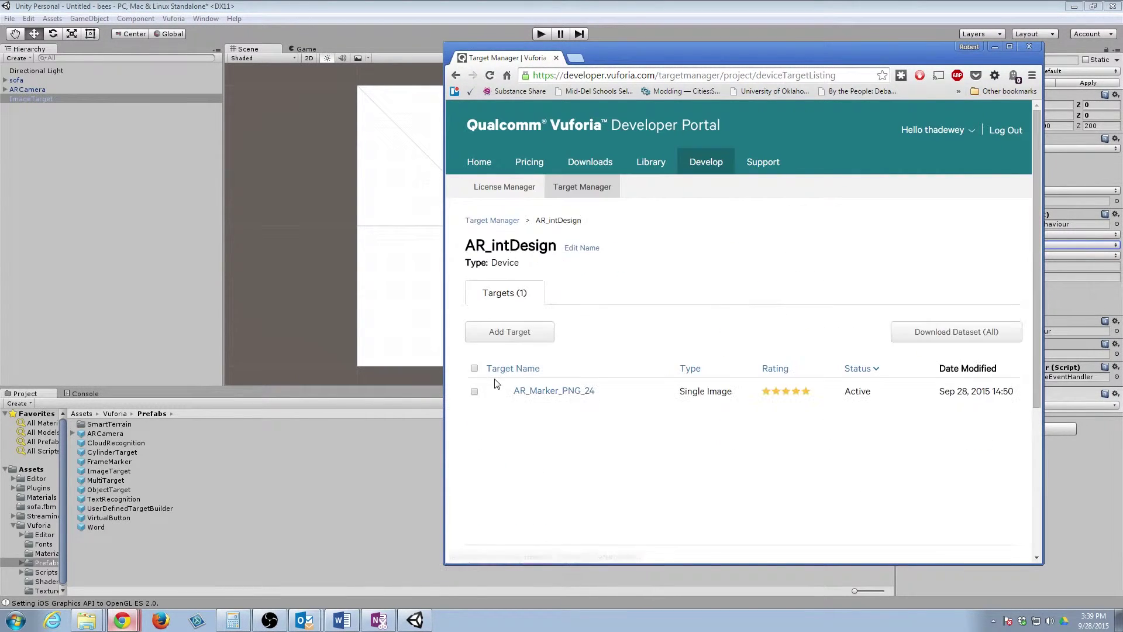
pyautogui.moveTo(875, 54); pyautogui.dragTo(556, 63)
pyautogui.click(626, 341)
pyautogui.click(314, 302)
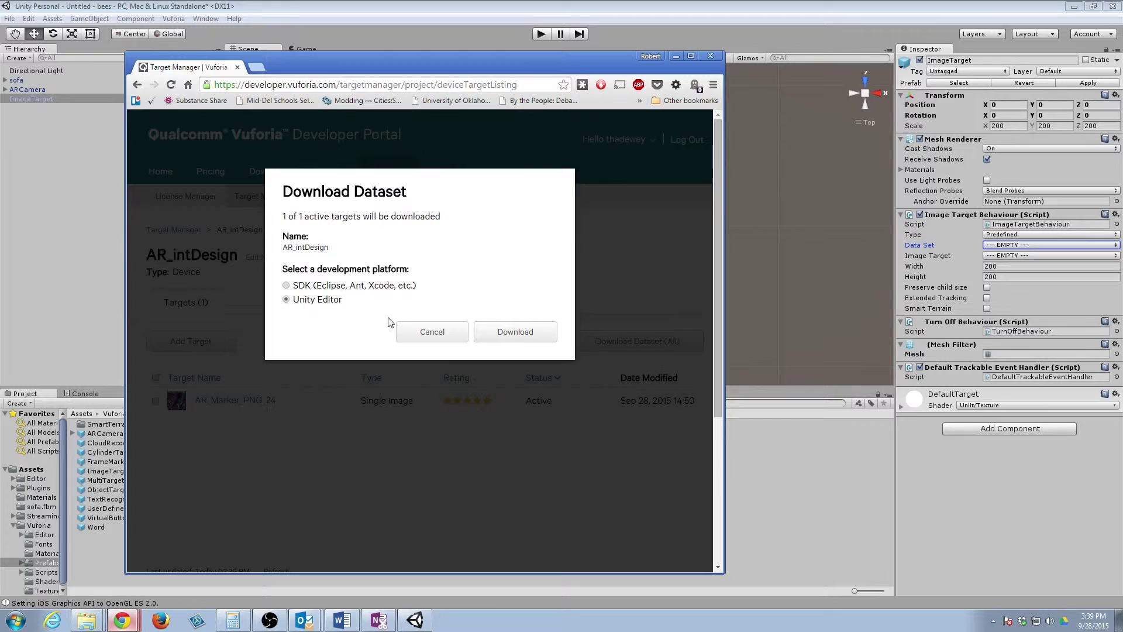
# Step: Set the ImageTarget's Data Set to AR_intDesign and frame the marker in the Scene view
pyautogui.click(710, 56)
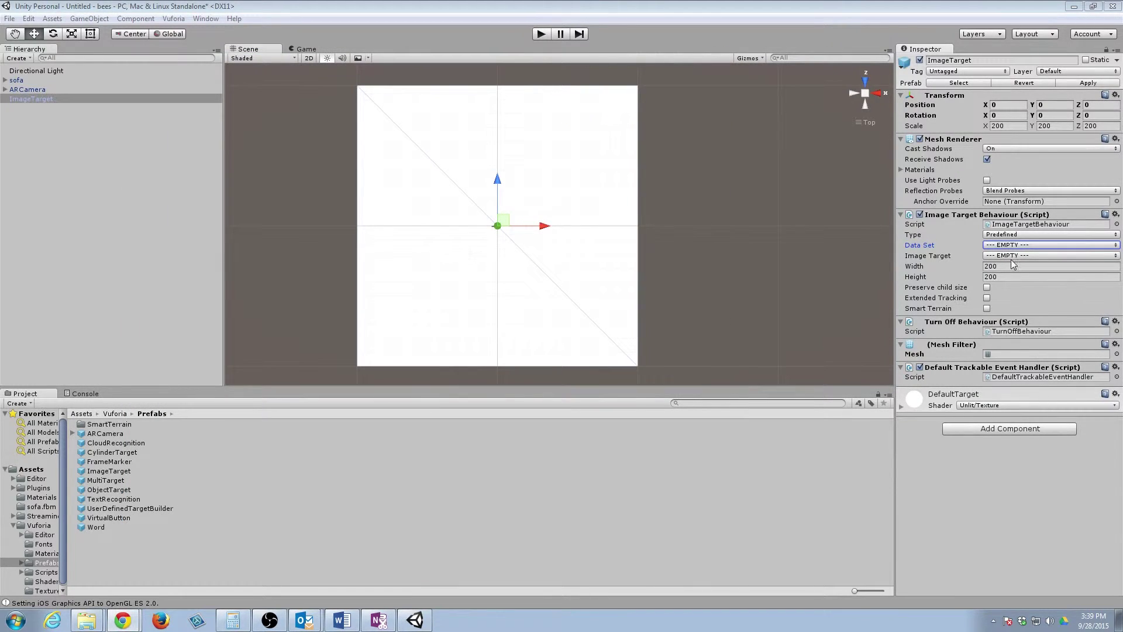
pyautogui.click(1021, 245)
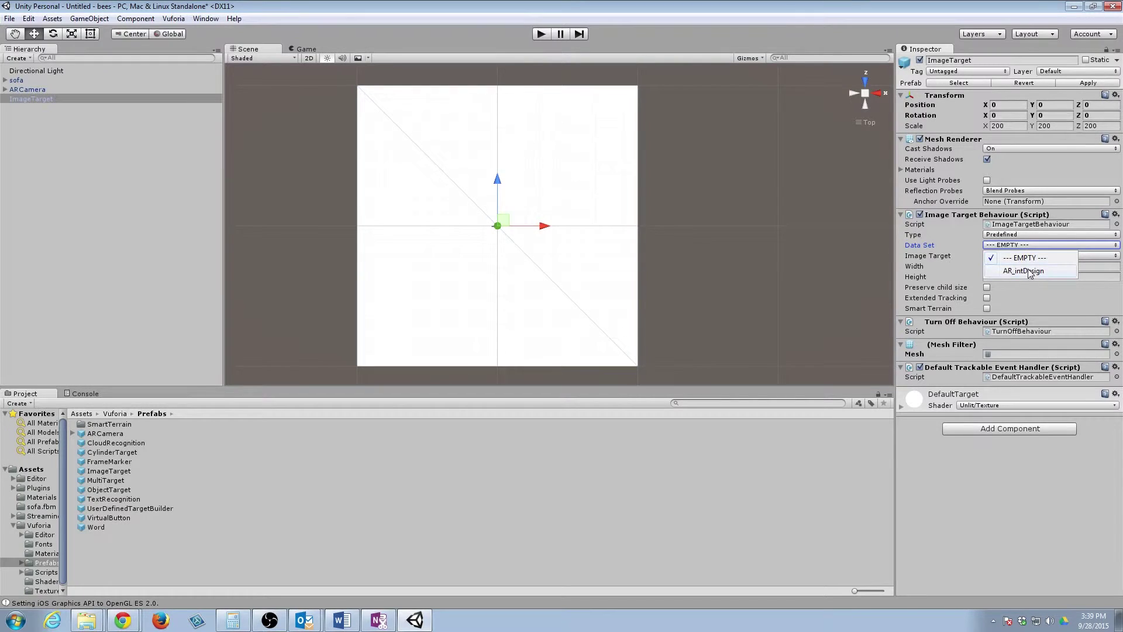
pyautogui.click(1029, 272)
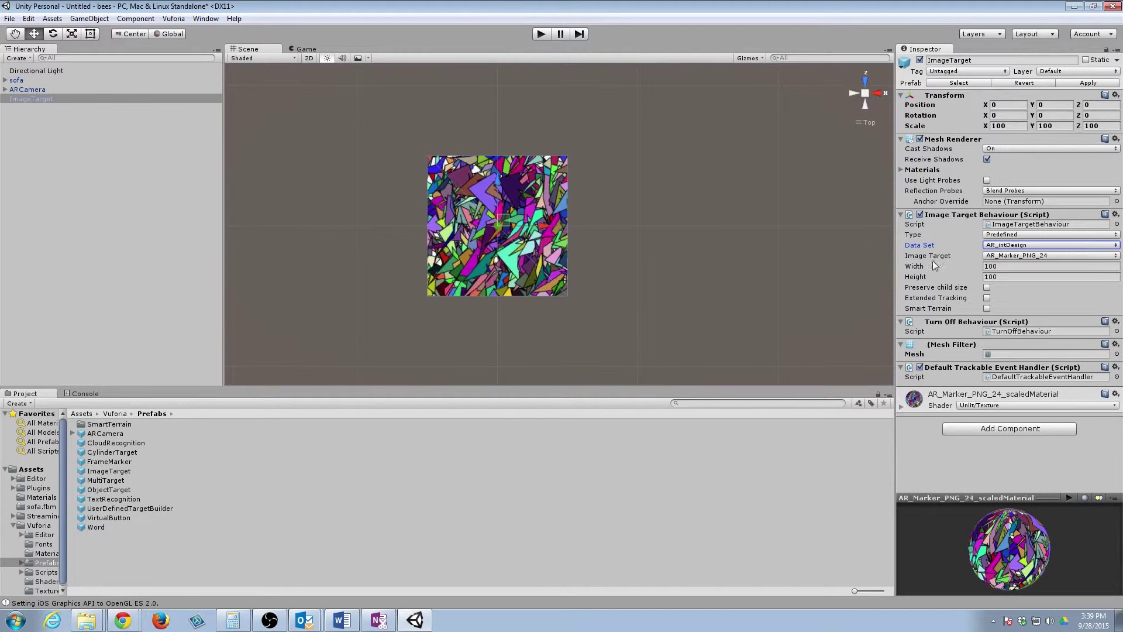
pyautogui.press('f')
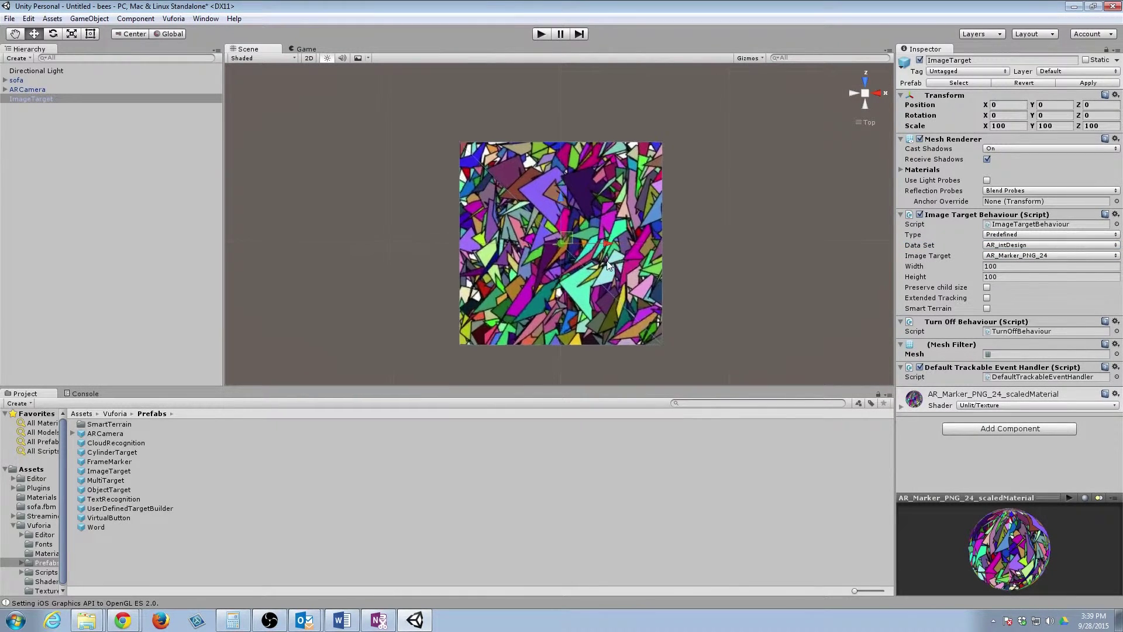
pyautogui.moveTo(608, 266); pyautogui.dragTo(533, 230, button='middle')
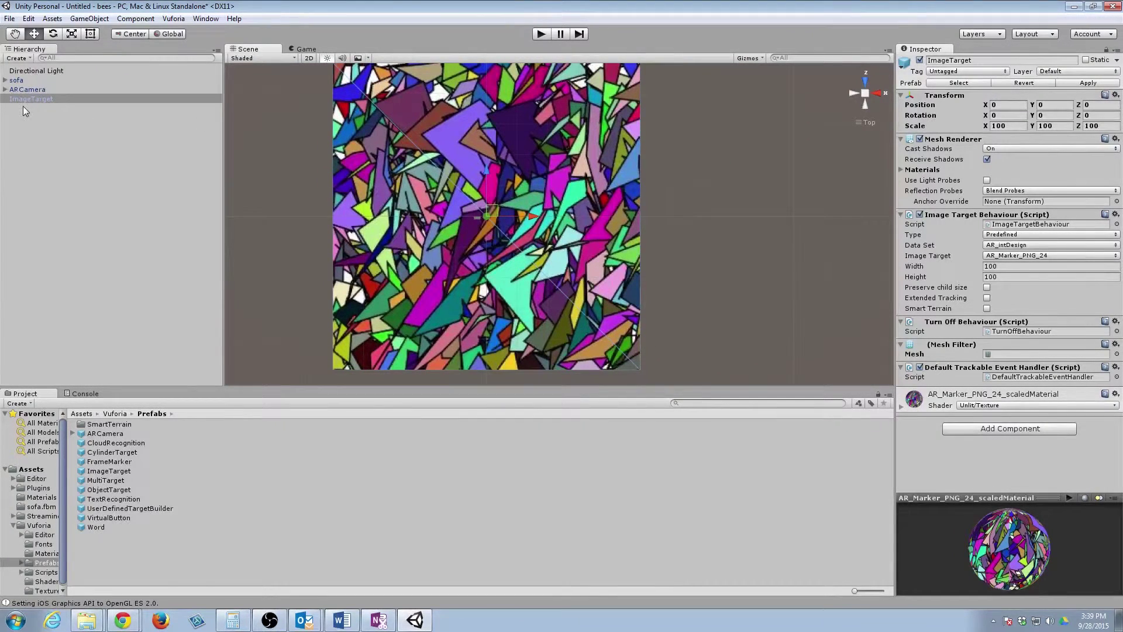
# Step: Select ARCamera, shrink Unity beside the desktop, and open vuforiaKey.txt in Notepad
pyautogui.click(57, 89)
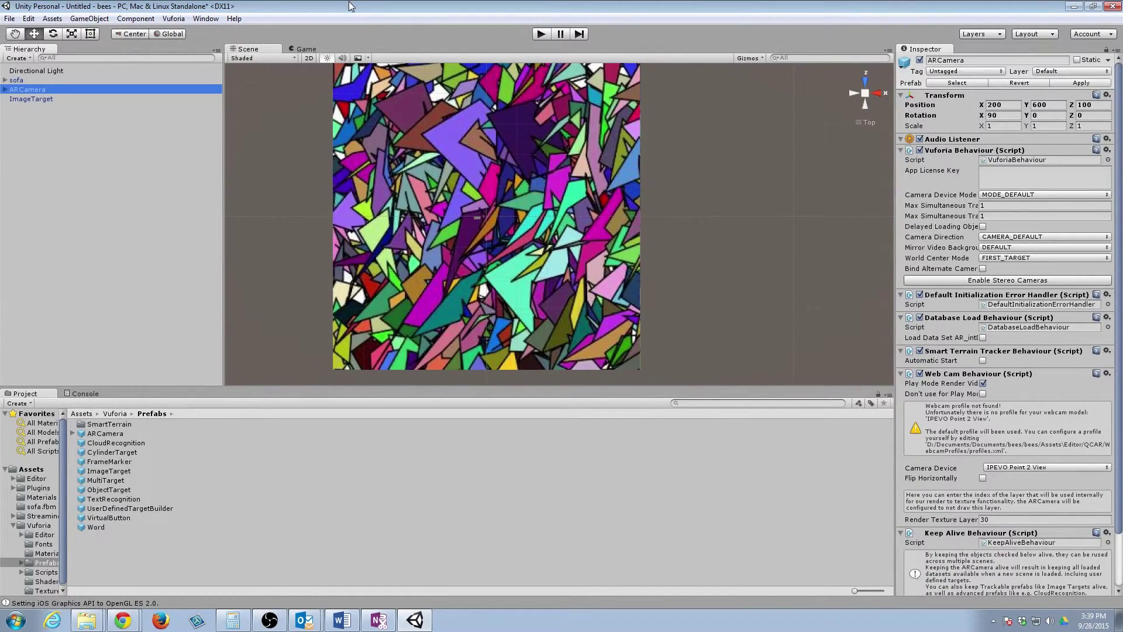
pyautogui.moveTo(353, 6); pyautogui.dragTo(588, 27)
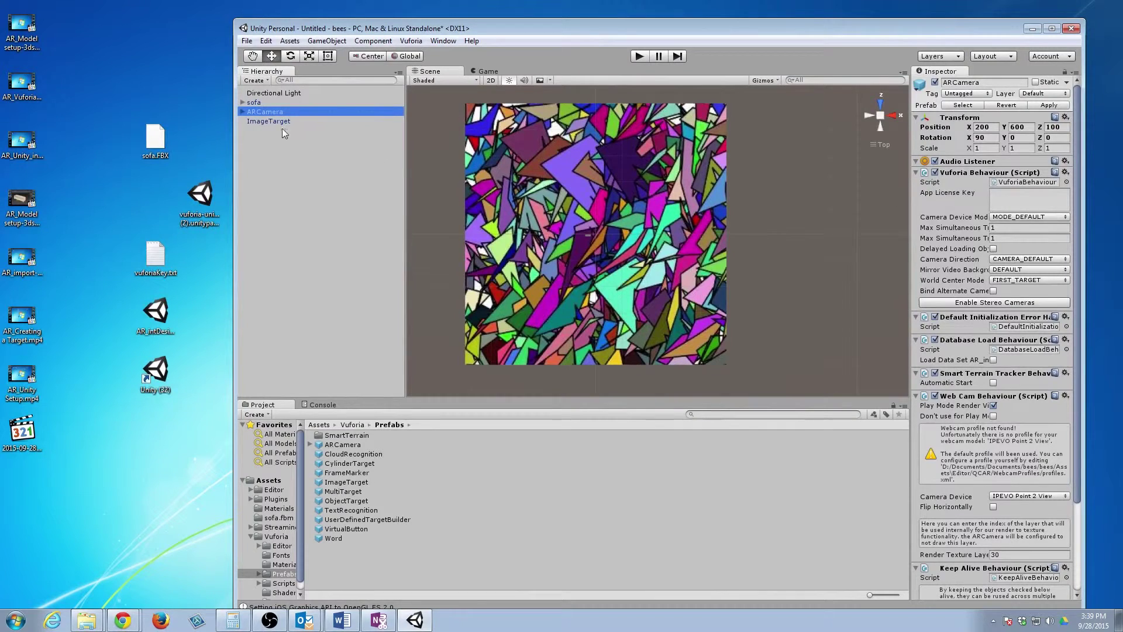
pyautogui.click(265, 113)
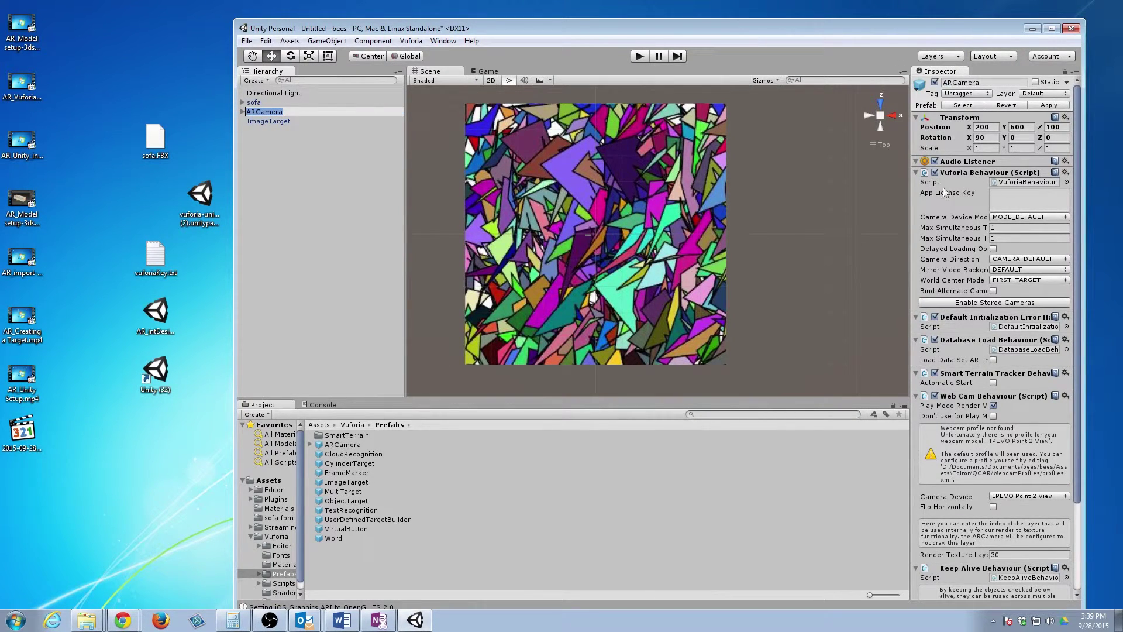
pyautogui.click(1002, 195)
pyautogui.doubleClick(155, 258)
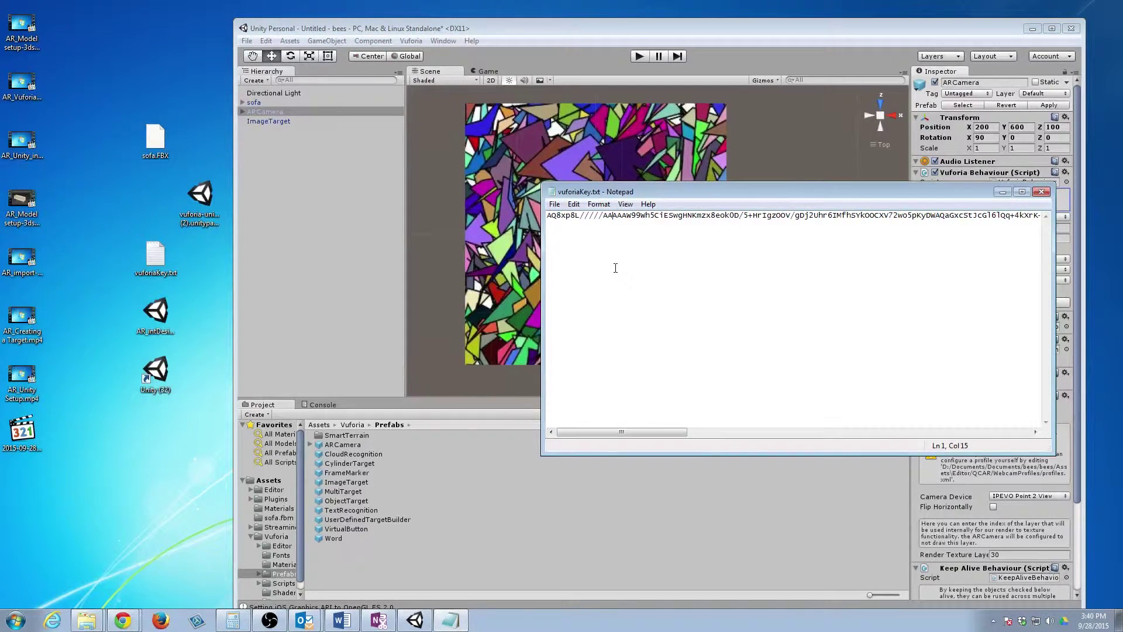
# Step: Copy the whole license key from Notepad and paste it into ARCamera's App License Key field
pyautogui.hotkey('ctrl', 'a')
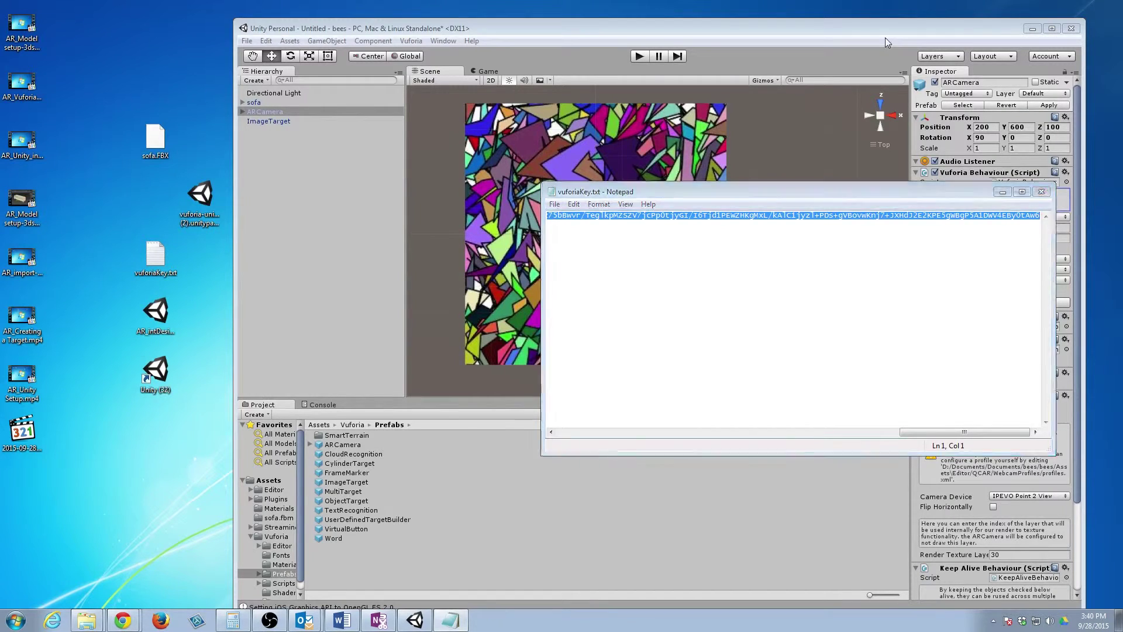
pyautogui.click(885, 38)
pyautogui.click(1032, 202)
pyautogui.hotkey('ctrl', 'v')
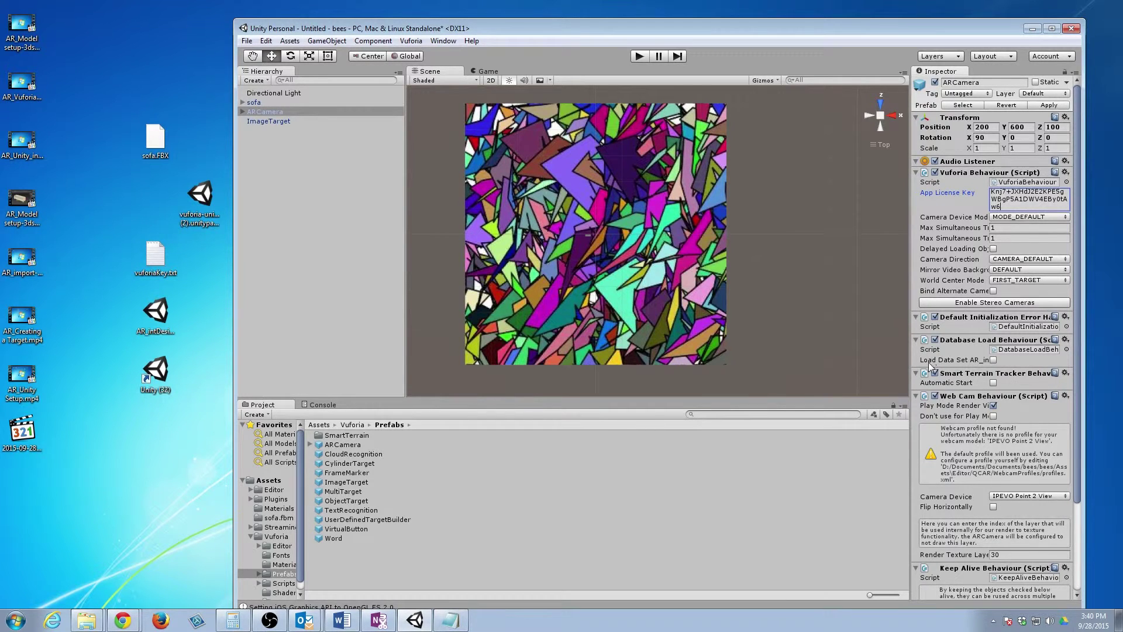
# Step: Tick Load Data Set AR_intDesign and Activate in ARCamera's Database Load Behaviour
pyautogui.click(992, 360)
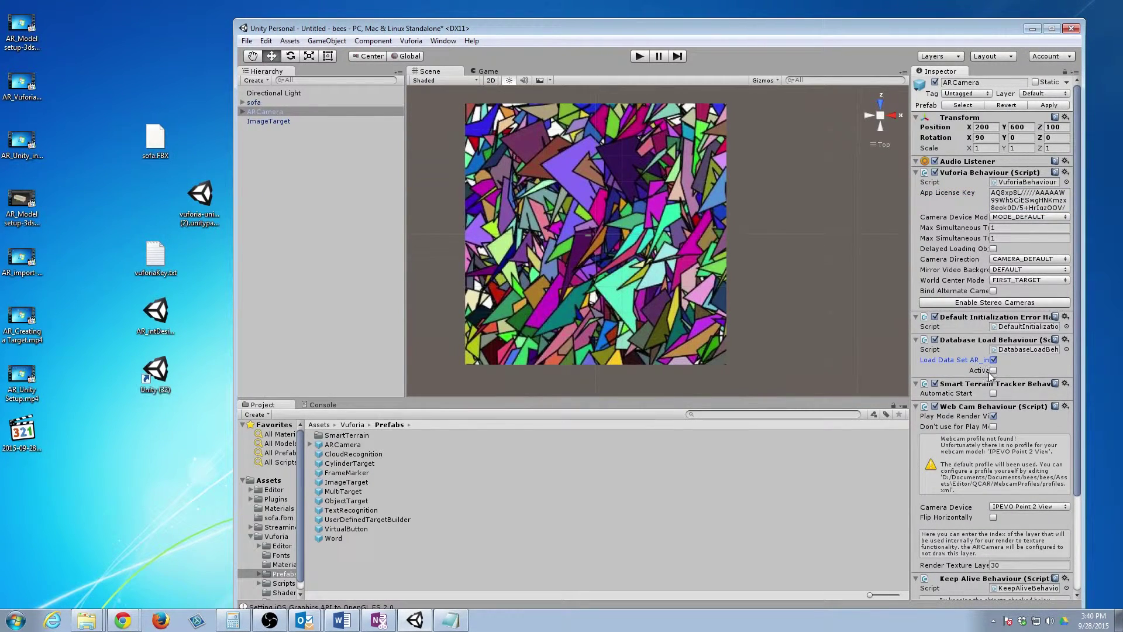
pyautogui.click(993, 371)
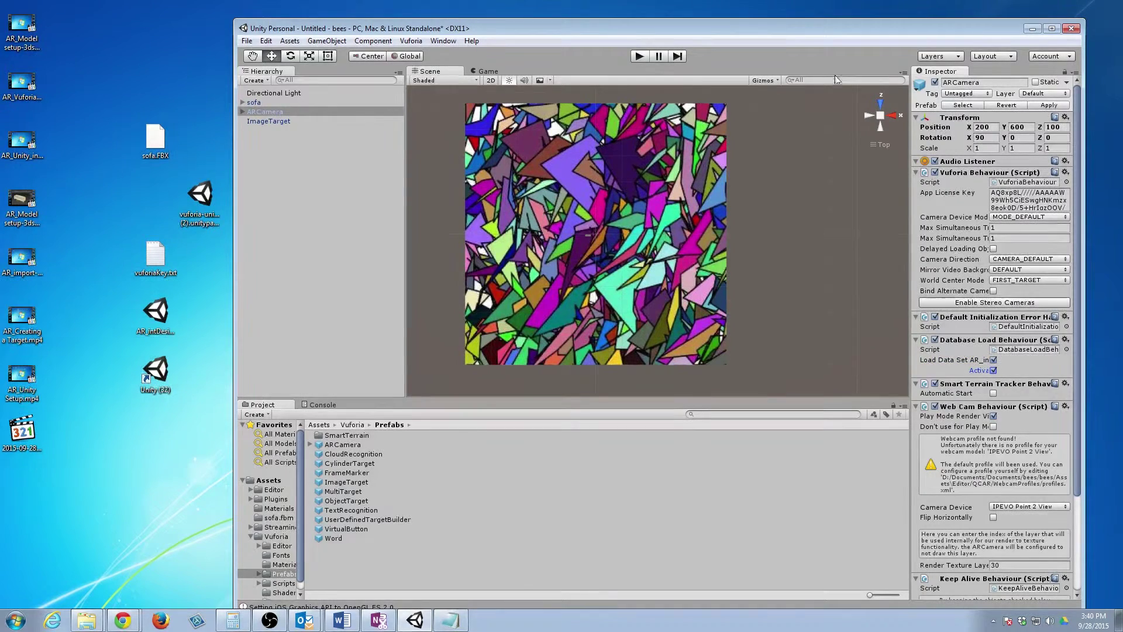
# Step: Maximize Unity and scale the sofa up to about 34.57 with the scale gizmo
pyautogui.doubleClick(813, 30)
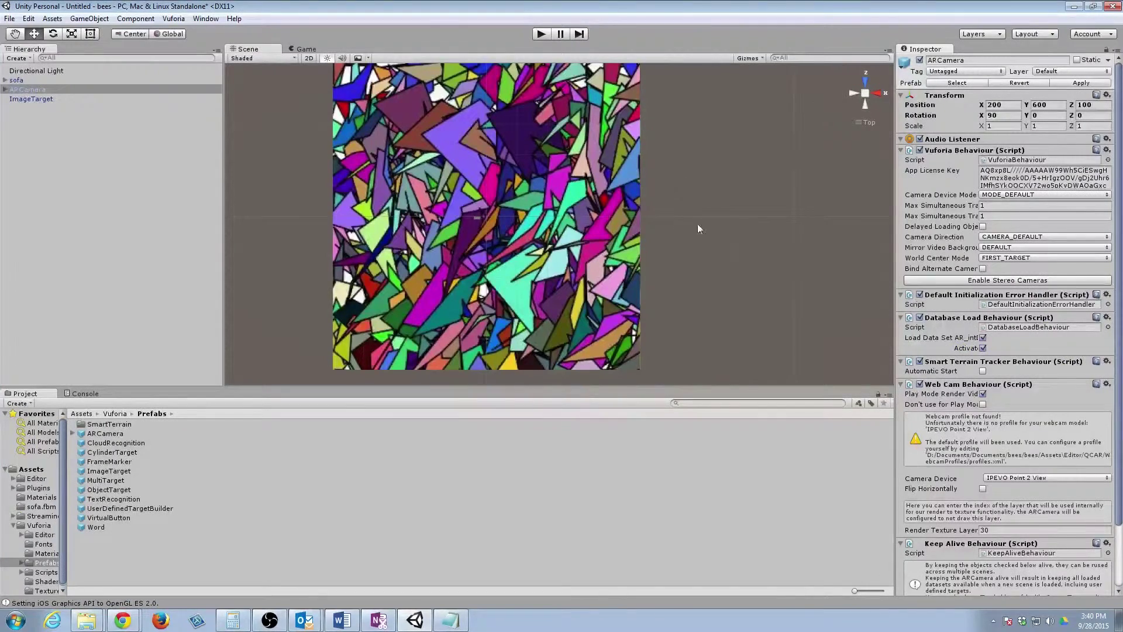
pyautogui.moveTo(522, 241); pyautogui.dragTo(627, 277, button='middle')
pyautogui.click(44, 81)
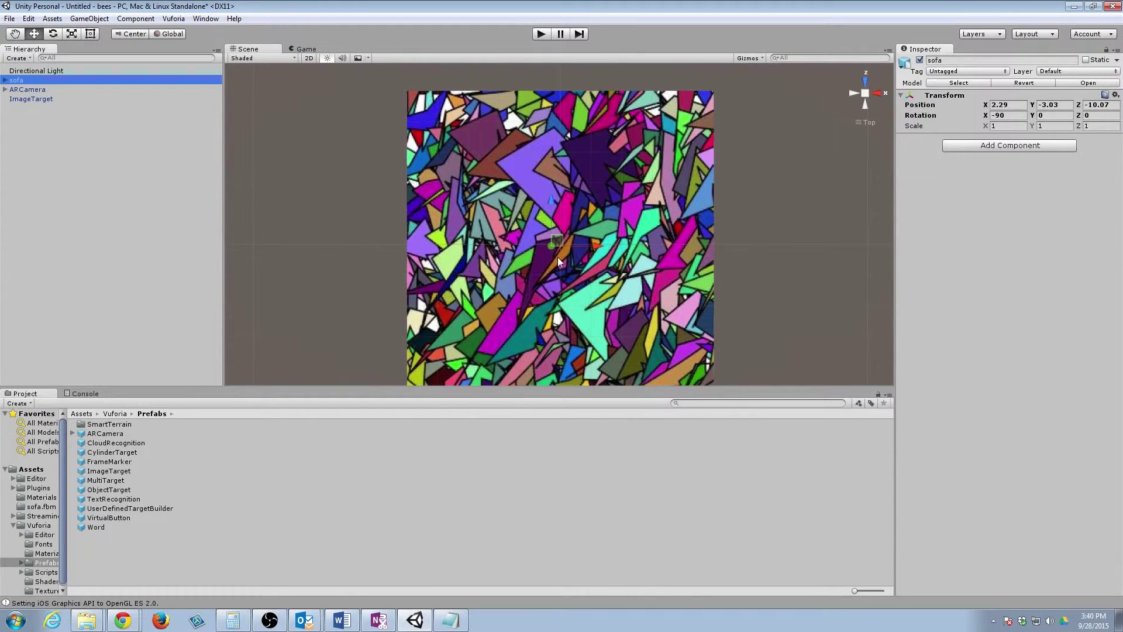
pyautogui.press('r')
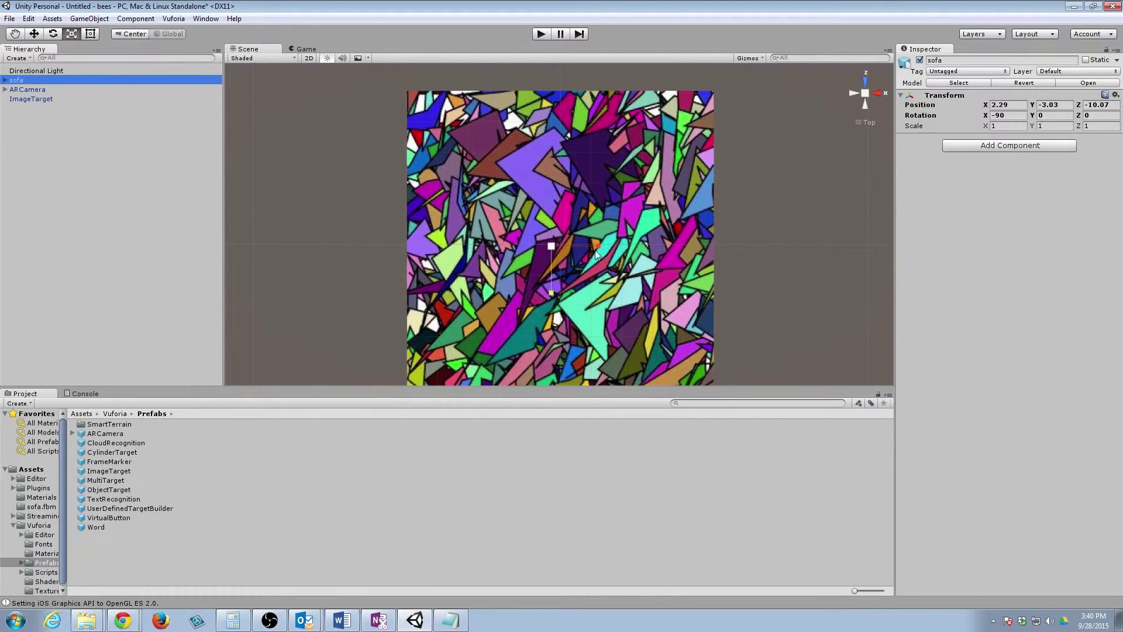
pyautogui.click(557, 252)
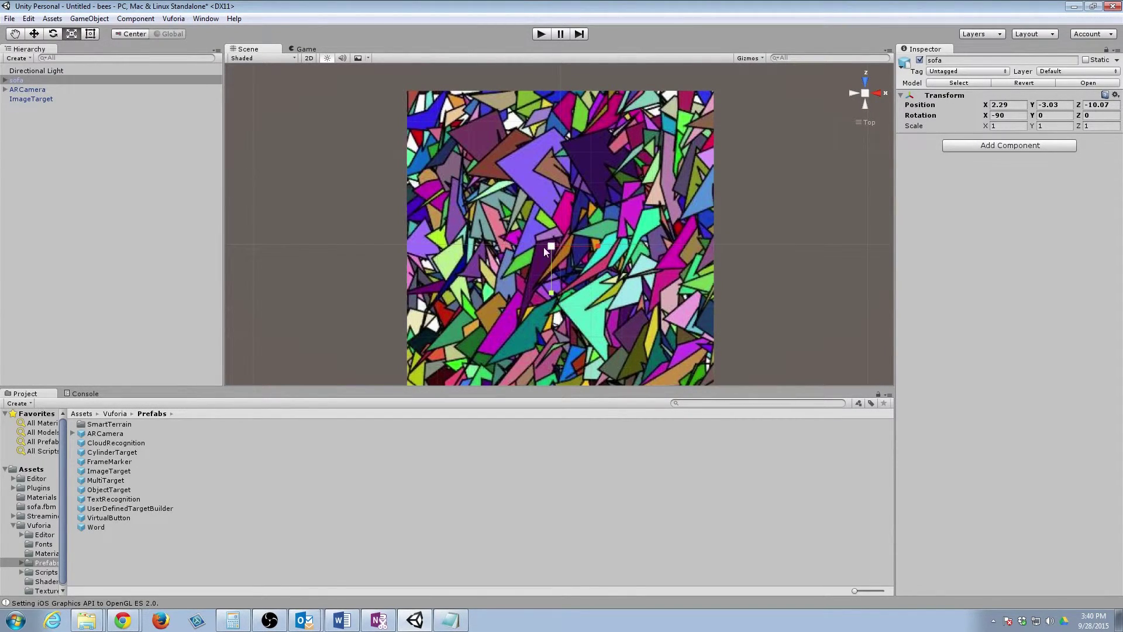
pyautogui.moveTo(545, 247); pyautogui.dragTo(592, 193)
# Step: Switch the Scene view to perspective and orbit to see the sofa on the marker
pyautogui.moveTo(585, 199); pyautogui.dragTo(541, 217, button='middle')
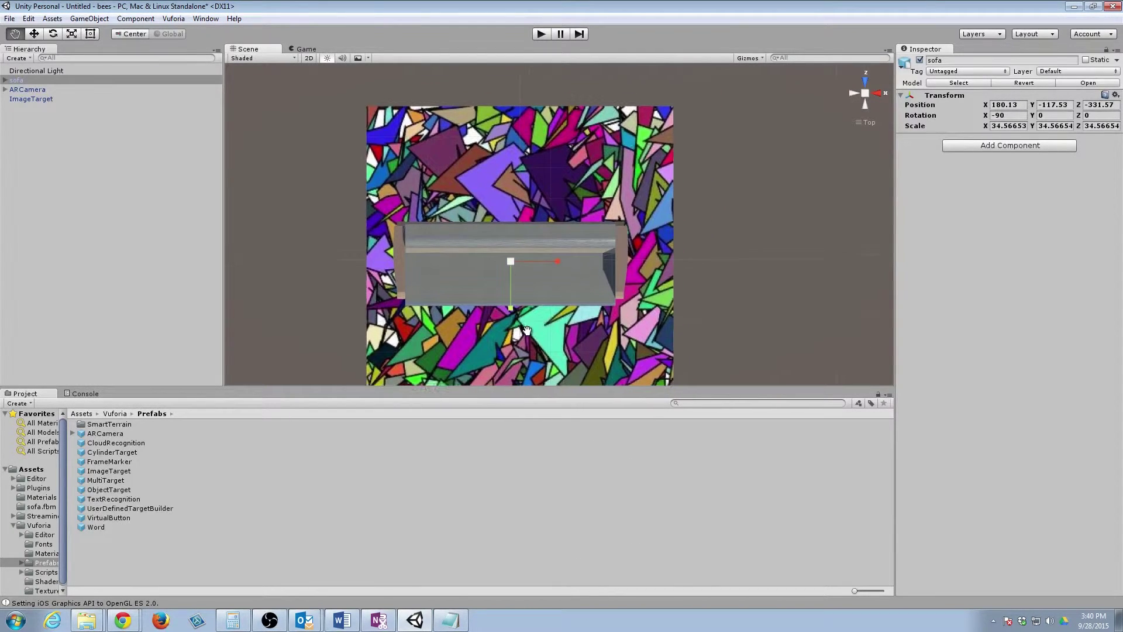
pyautogui.click(865, 123)
pyautogui.keyDown('alt'); pyautogui.moveTo(643, 128); pyautogui.dragTo(590, 159); pyautogui.keyUp('alt')
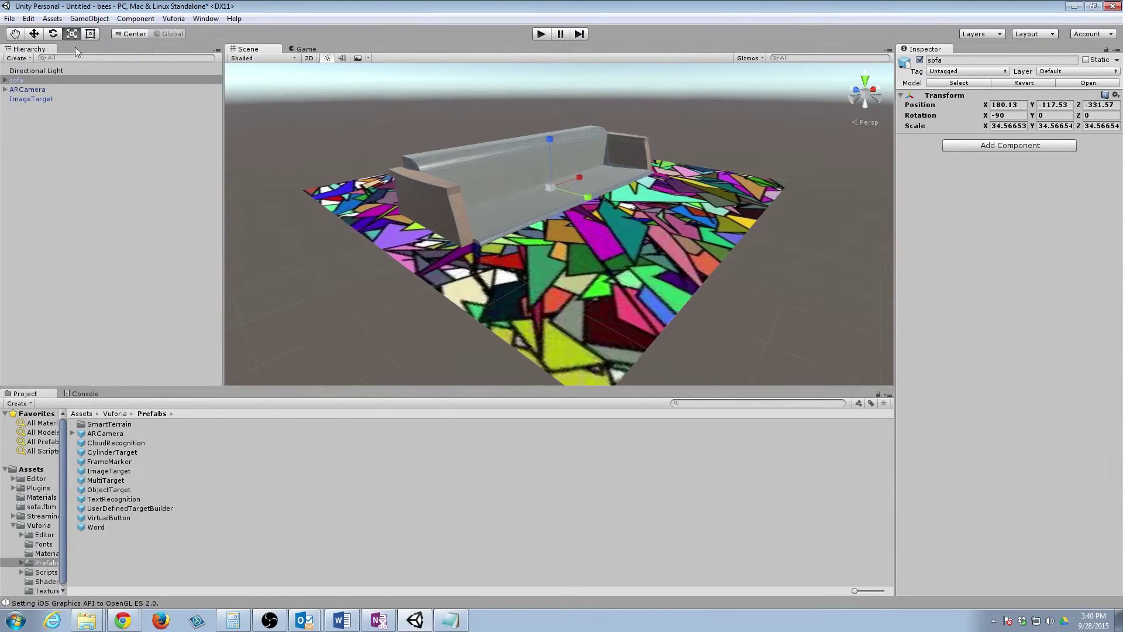
# Step: Move the sofa along Y to -105.2 so it rests on the marker
pyautogui.click(34, 33)
pyautogui.moveTo(548, 140); pyautogui.dragTo(551, 100)
pyautogui.keyDown('alt'); pyautogui.moveTo(697, 123); pyautogui.dragTo(729, 161); pyautogui.keyUp('alt')
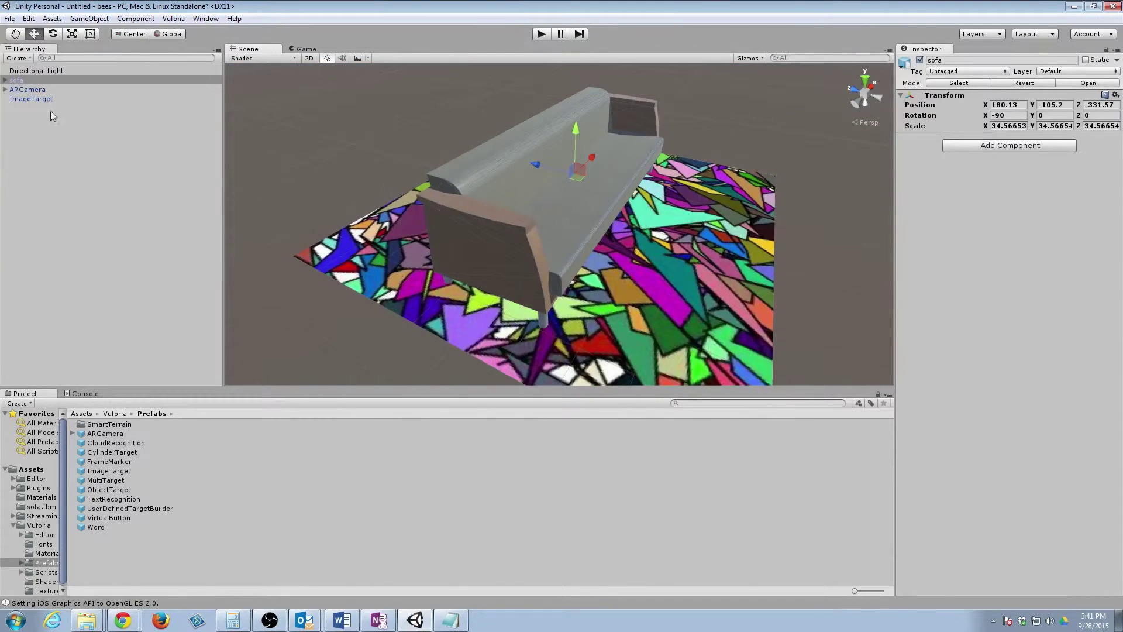
# Step: Check ARCamera's App License Key, then select the ImageTarget
pyautogui.click(35, 89)
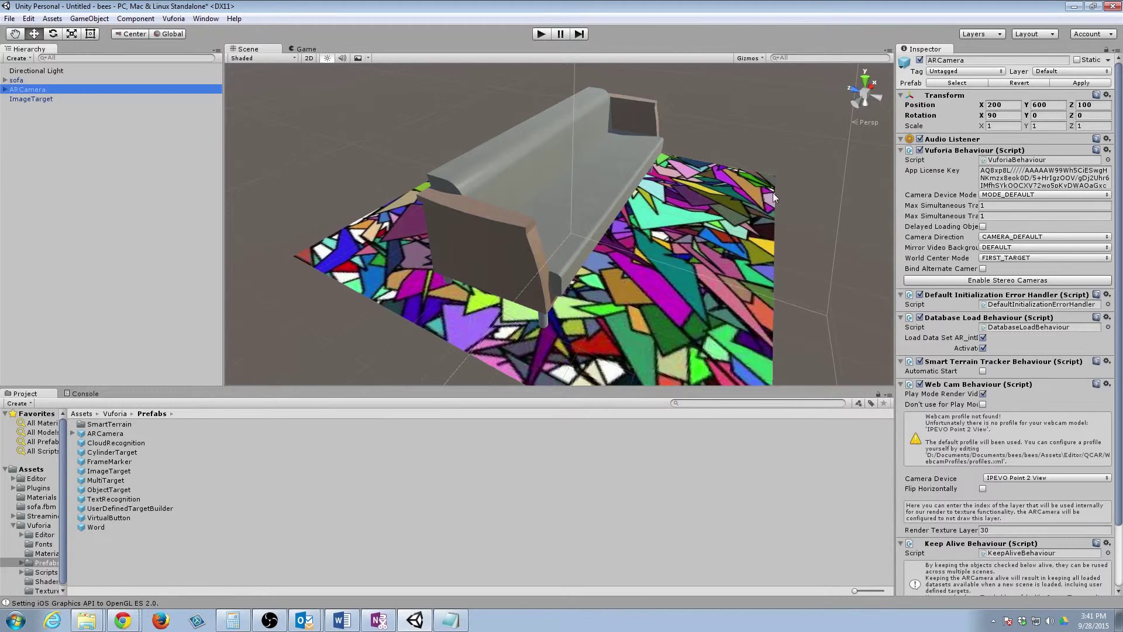
pyautogui.moveTo(982, 170); pyautogui.dragTo(1046, 171)
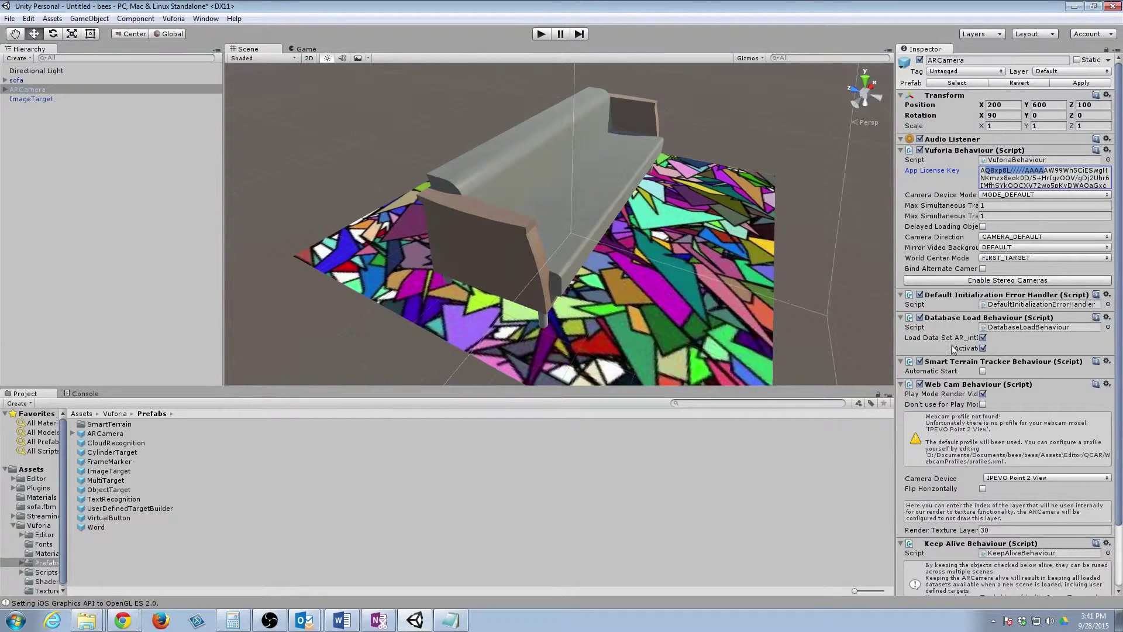
pyautogui.moveTo(741, 325); pyautogui.dragTo(669, 319, button='middle')
pyautogui.click(581, 296)
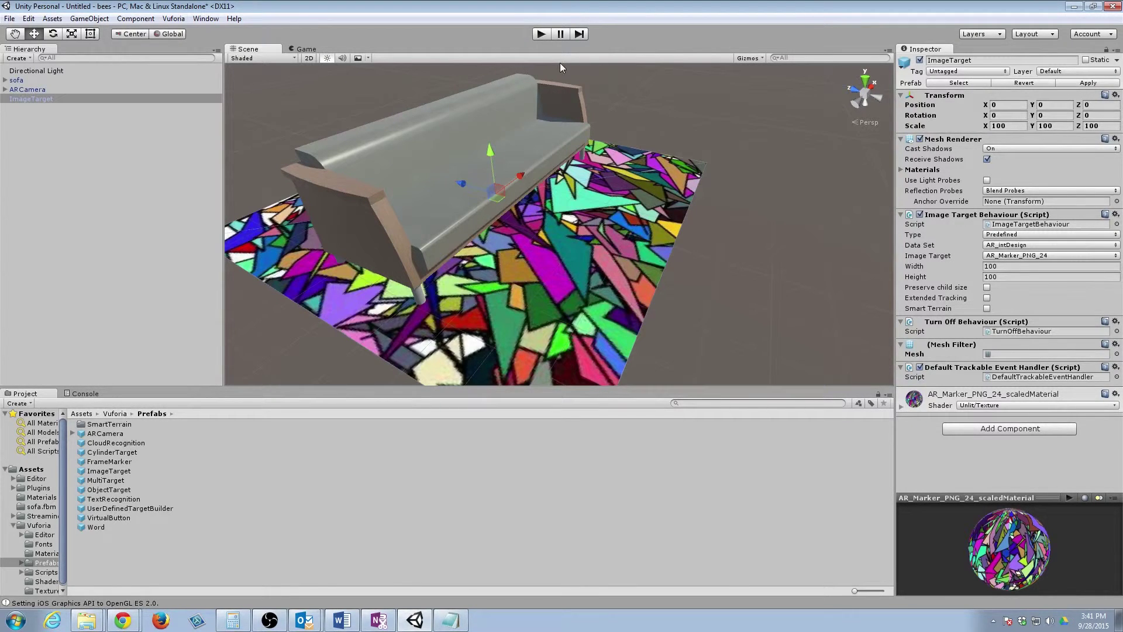
pyautogui.click(545, 35)
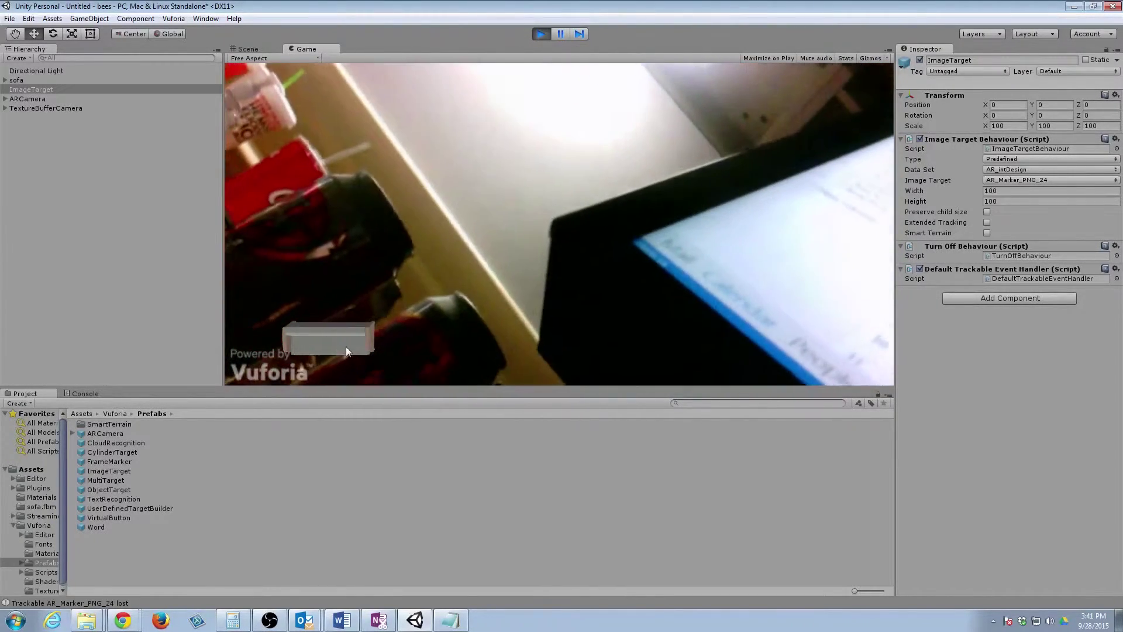
pyautogui.click(541, 34)
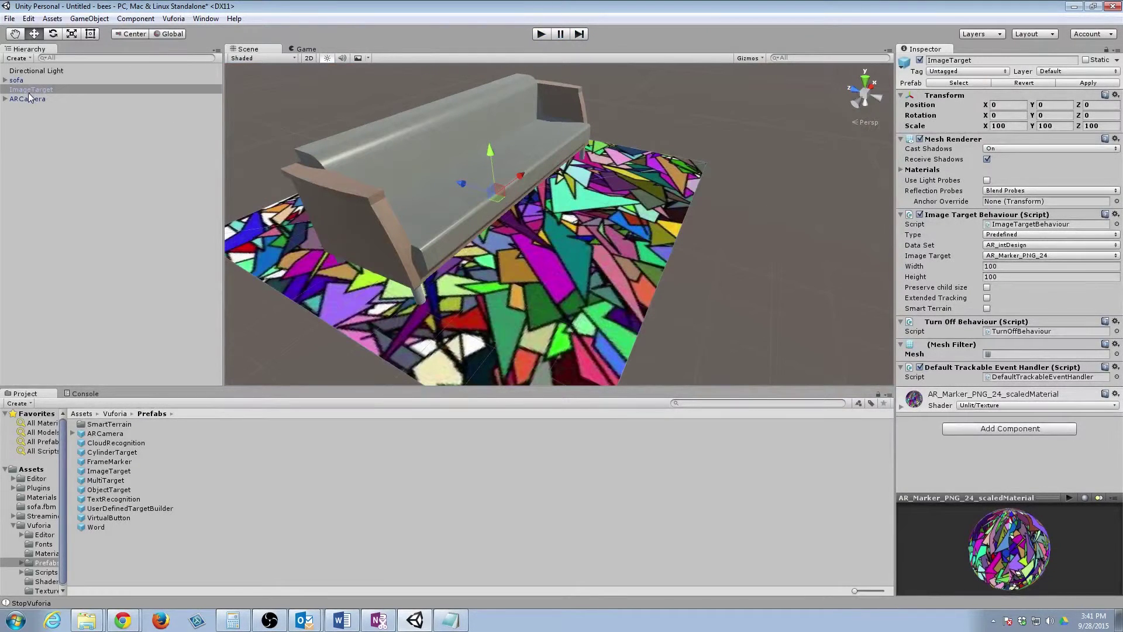
# Step: Parent the sofa under ImageTarget in the Hierarchy, expand ImageTarget, and reselect the sofa
pyautogui.click(20, 82)
pyautogui.moveTo(18, 84); pyautogui.dragTo(39, 91)
pyautogui.click(5, 81)
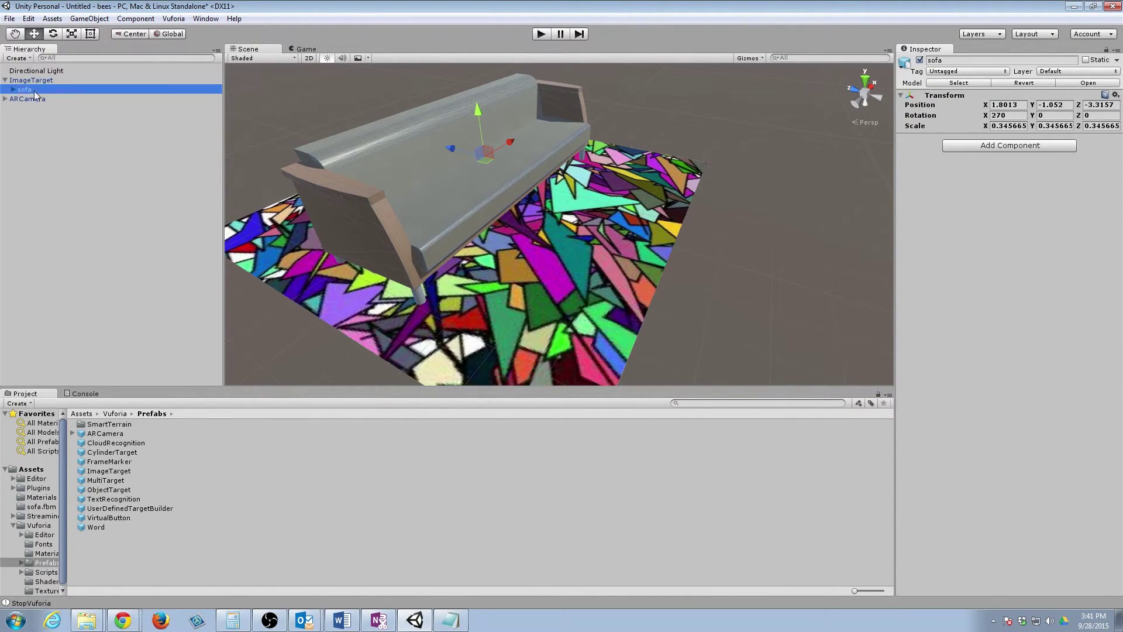
pyautogui.click(36, 81)
pyautogui.click(37, 90)
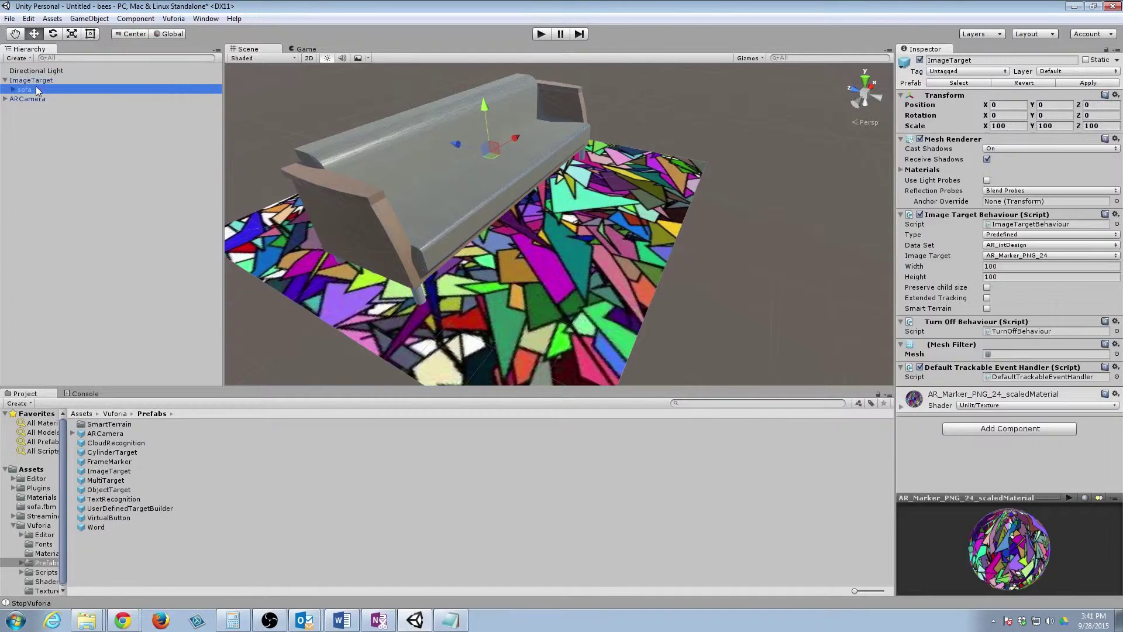
# Step: Enter play mode to see the sofa on the printed marker through the webcam
pyautogui.click(535, 35)
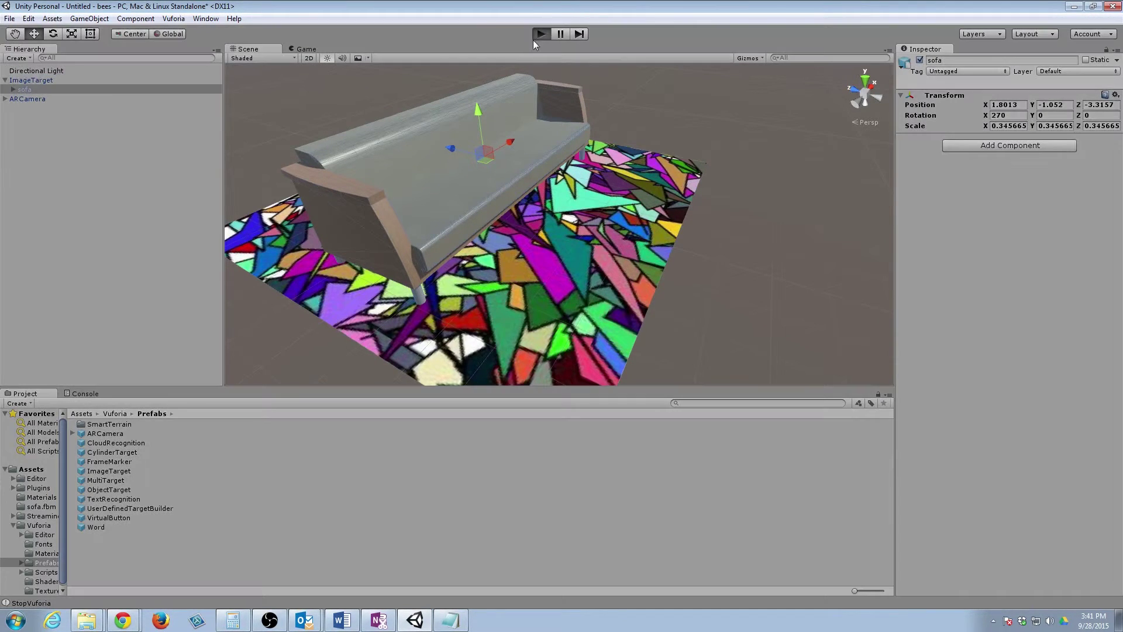